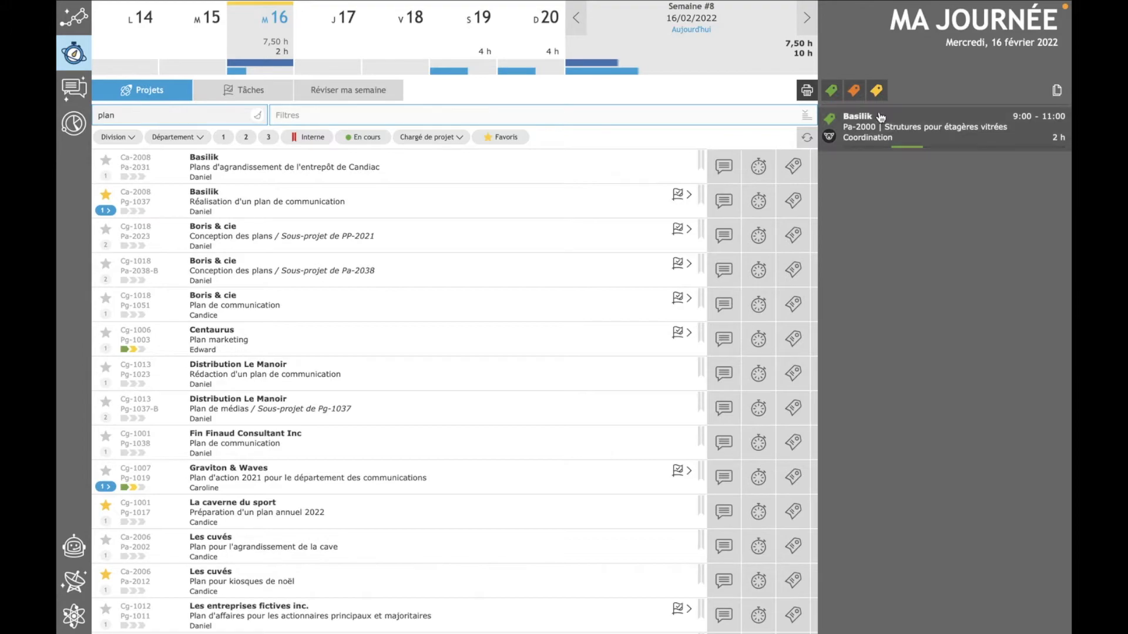
- Review the details of the Basilik coordination entry for 16 February and check the hours of the previous and following weeks
left_click(903, 135)
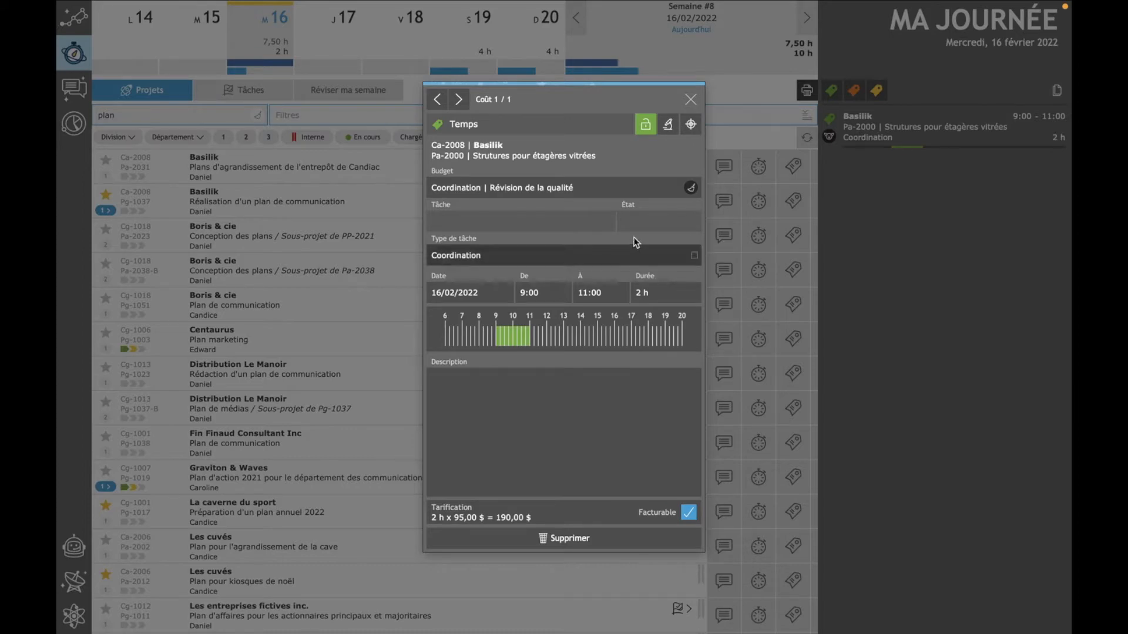
left_click(692, 99)
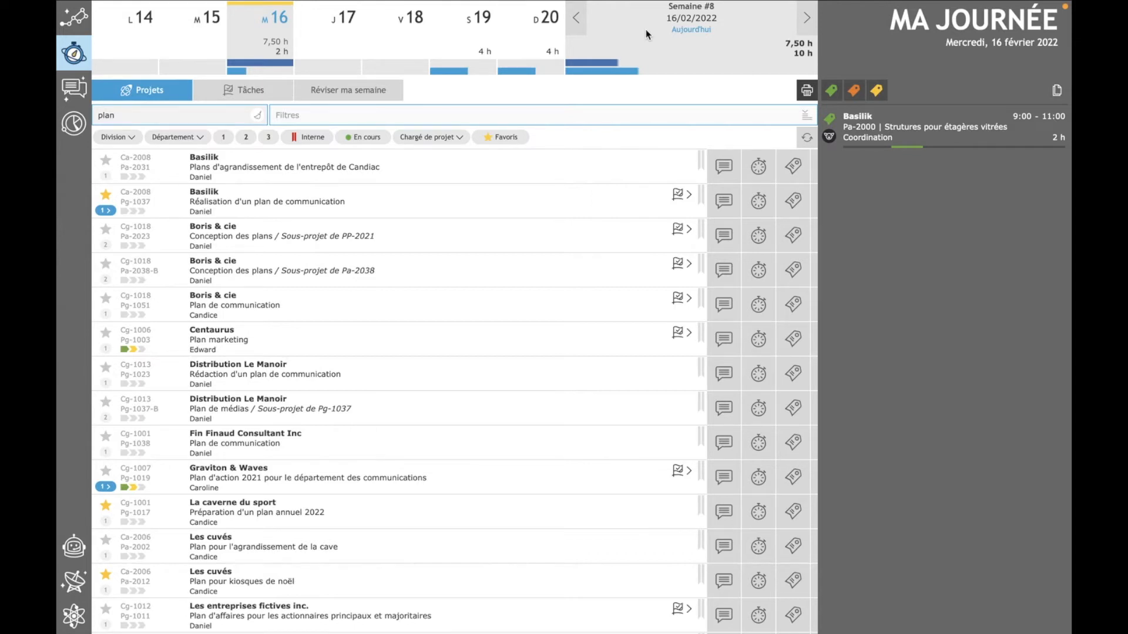
left_click(577, 27)
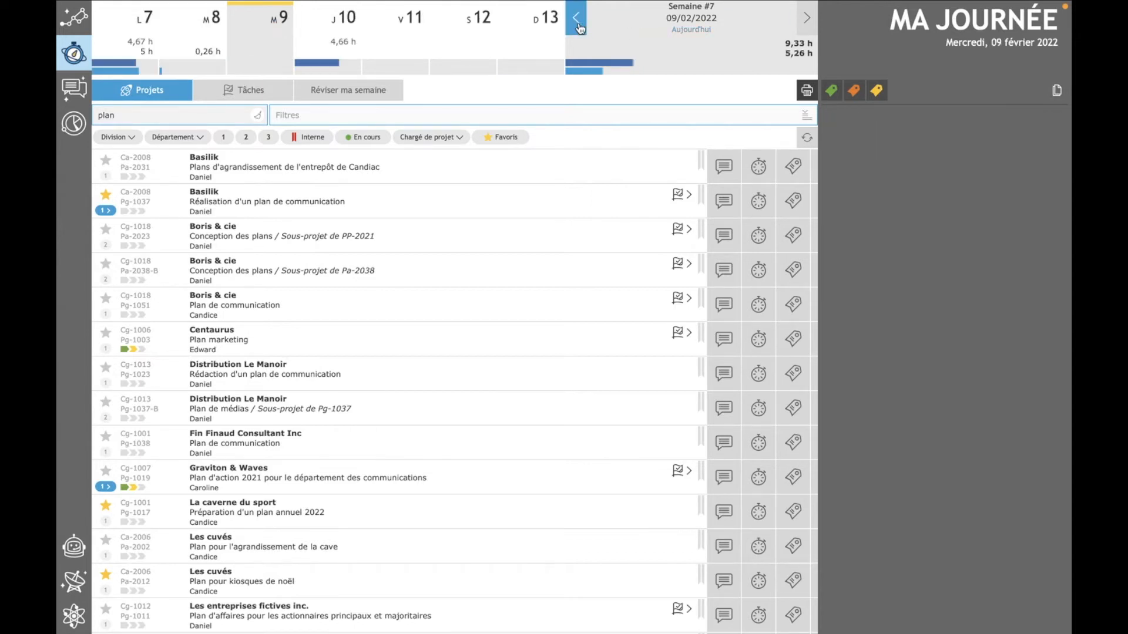
left_click(806, 21)
left_click(807, 21)
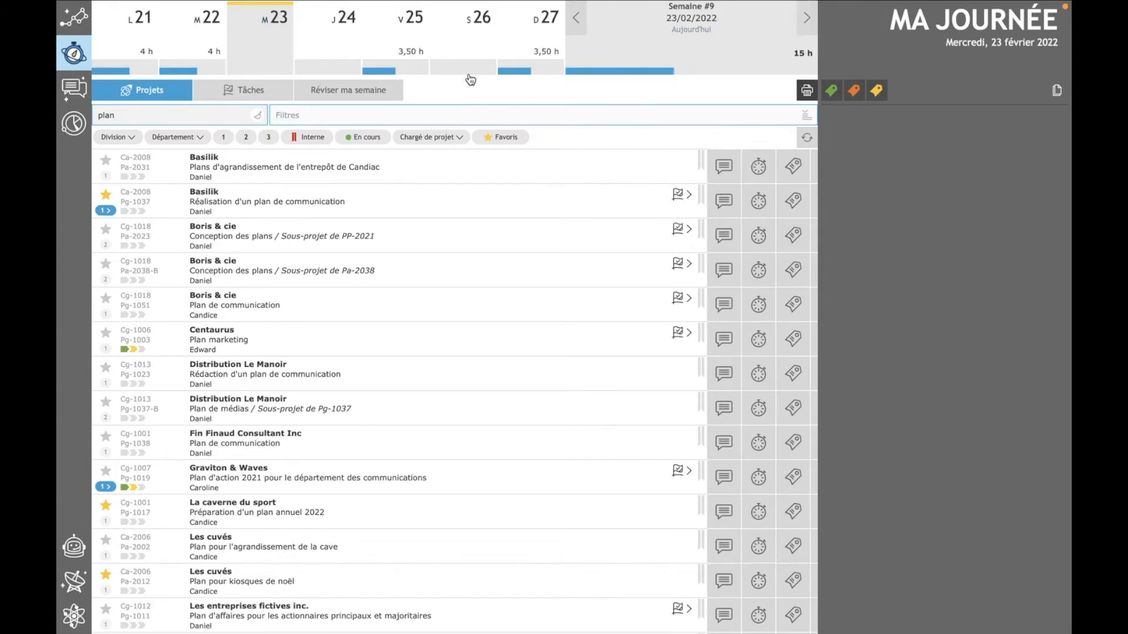
left_click(578, 23)
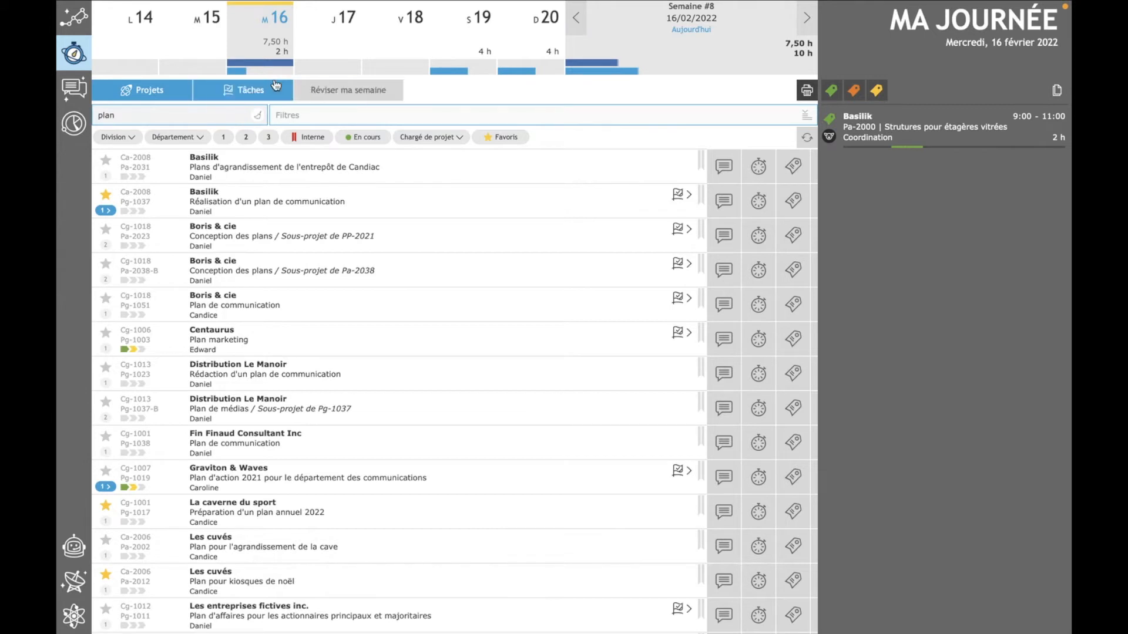
- Clear the project search and try out the Favoris and Interne filters on the project list
left_click(256, 117)
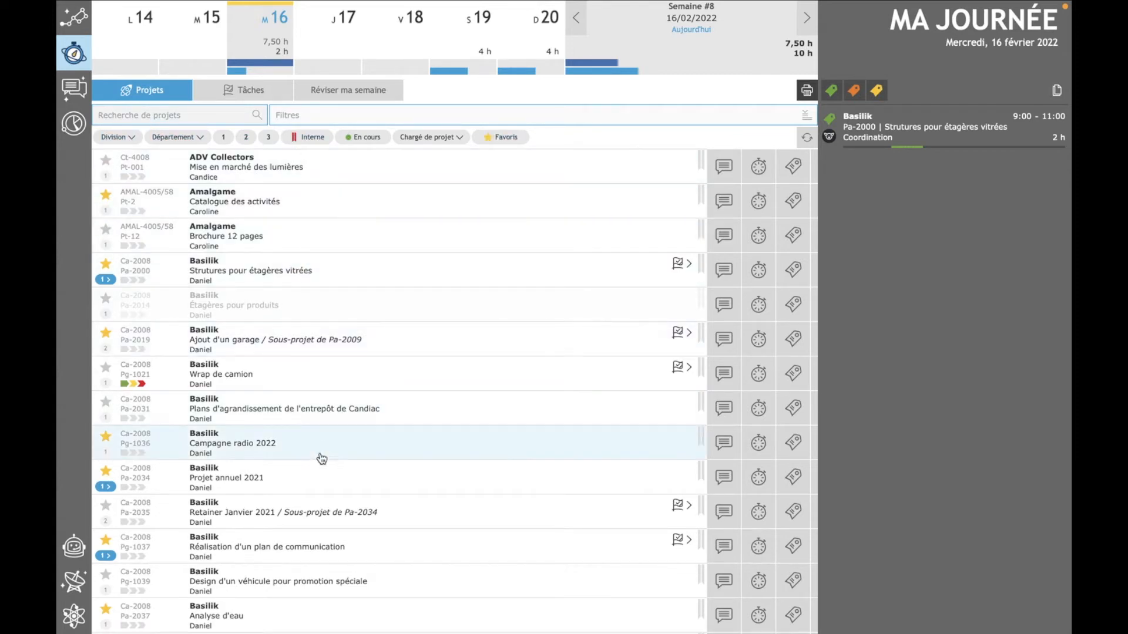
left_click(505, 139)
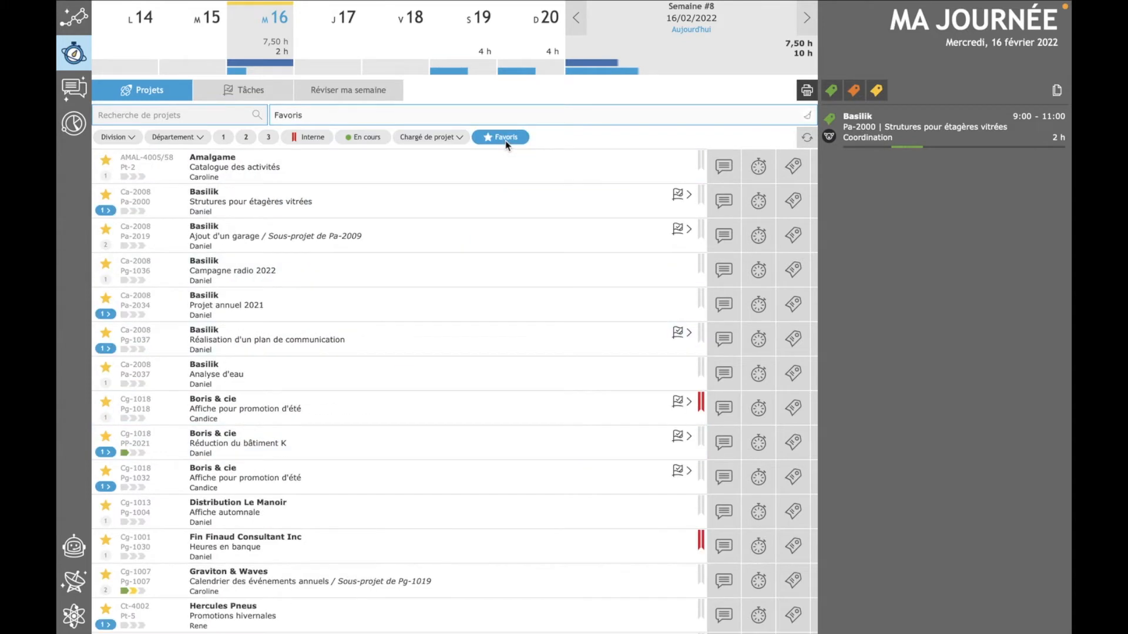
left_click(506, 143)
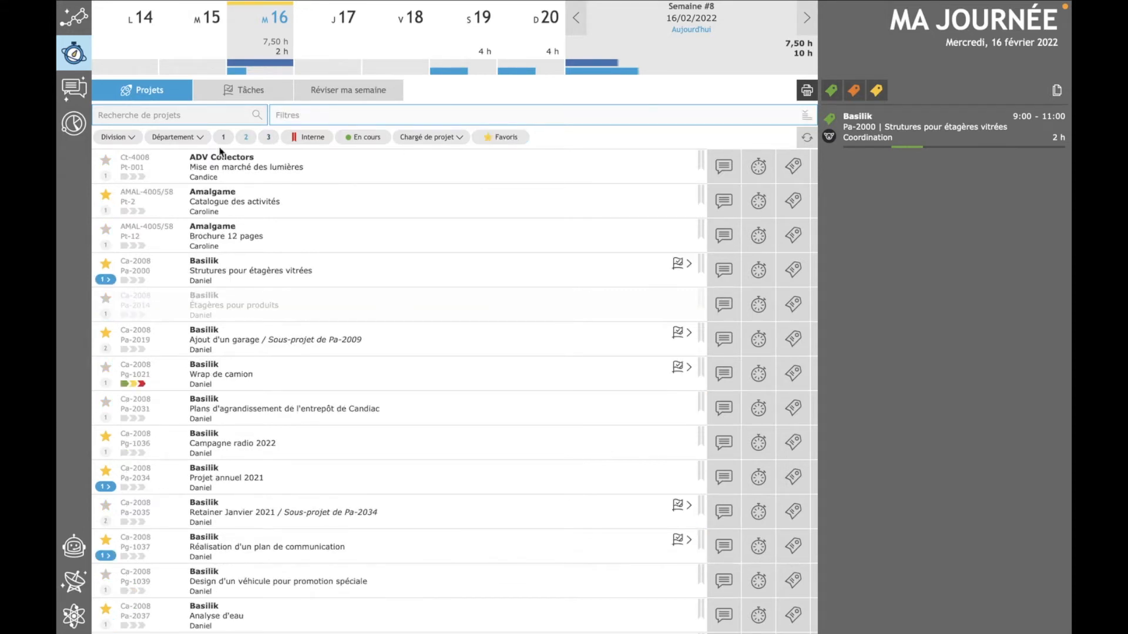
left_click(106, 162)
left_click(313, 137)
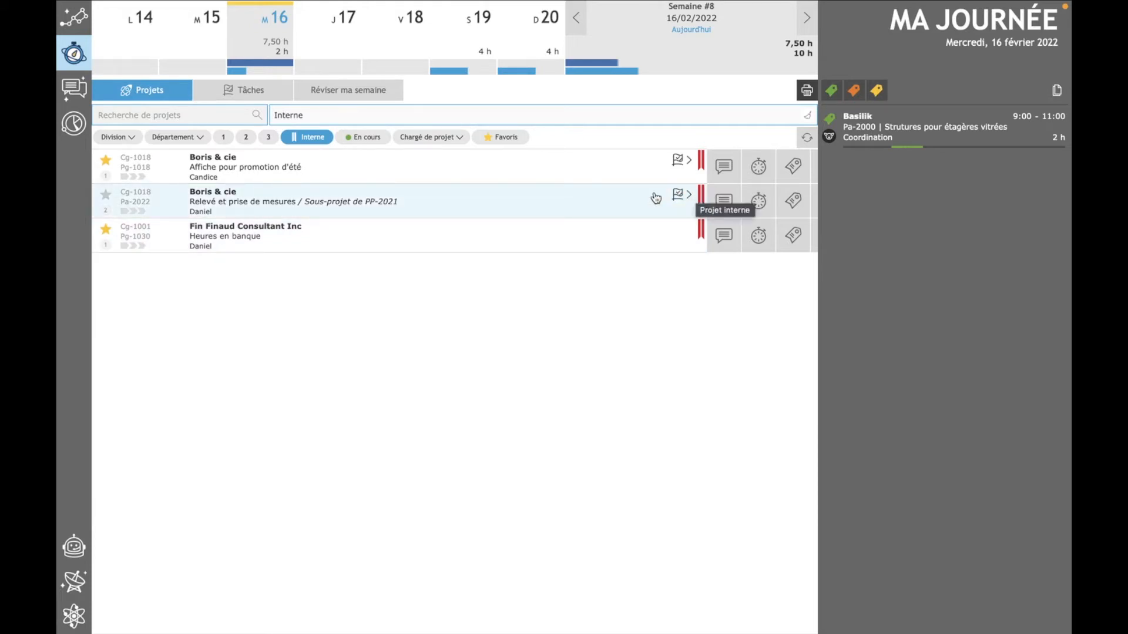
left_click(323, 138)
- Search the project list by title for "plan" and by client for "fin finaud"
left_click(220, 117)
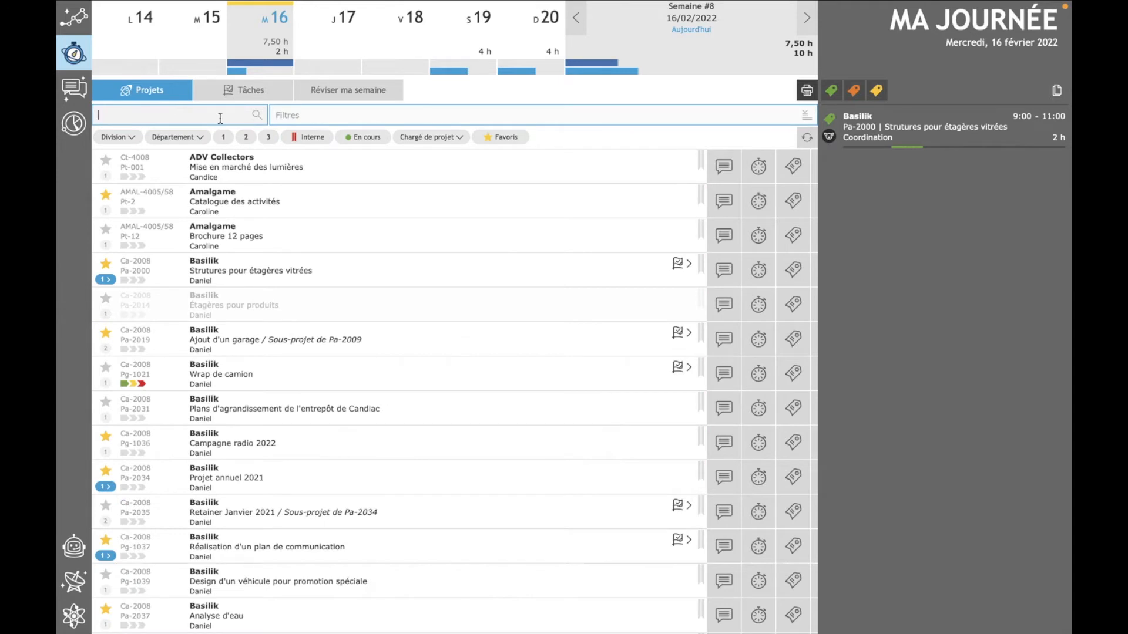
type("plan")
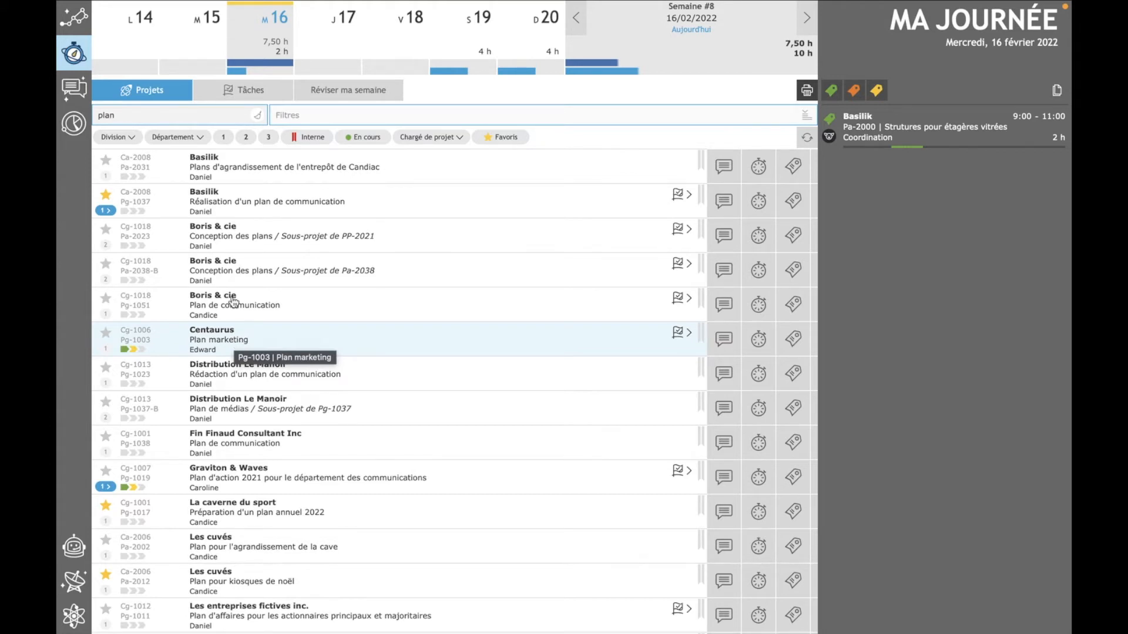
key("BackSpace")
key("BackSpace")
key("BackSpace")
key("BackSpace")
type("fin fnaud")
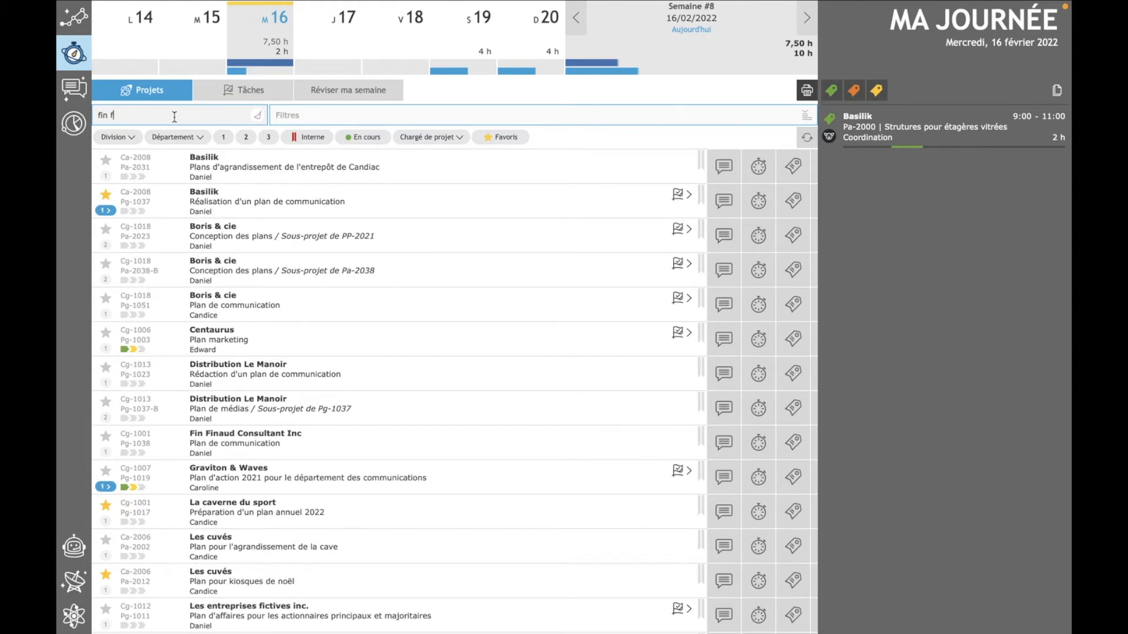
key("BackSpace")
key("BackSpace")
key("BackSpace")
key("BackSpace")
type("inaud")
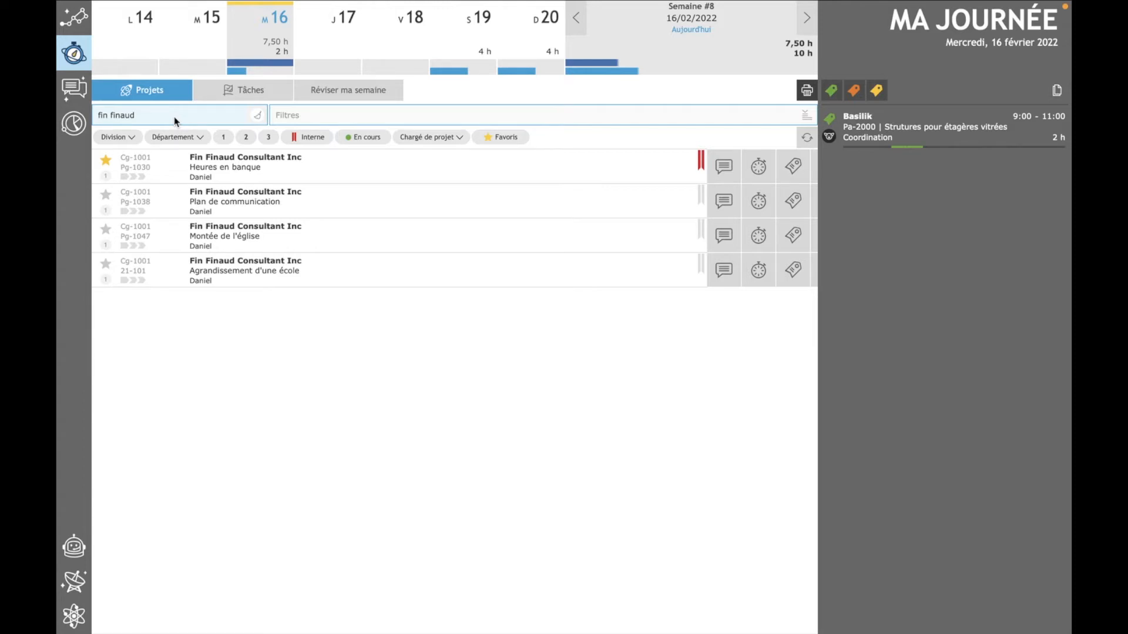
- Replace the client search with "plan" in the project list
key("ctrl+a")
type("planm")
key("BackSpace")
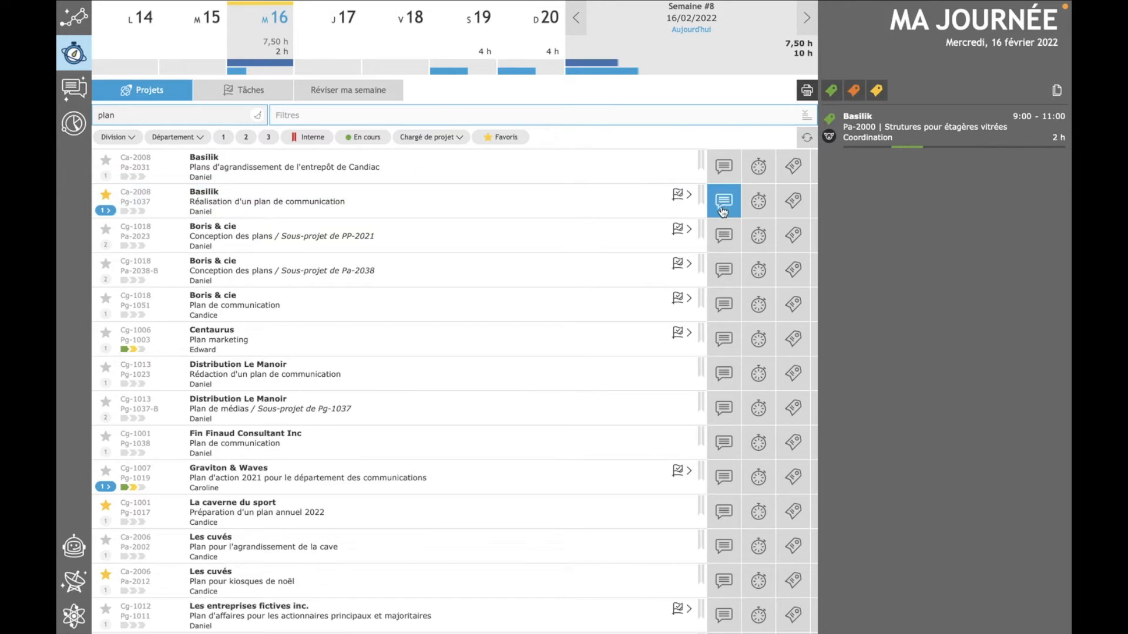
- Start a time cost on Basilik's "Réalisation d'un plan de communication" project with the Conception graphique budget and task Tg-1098
left_click(791, 204)
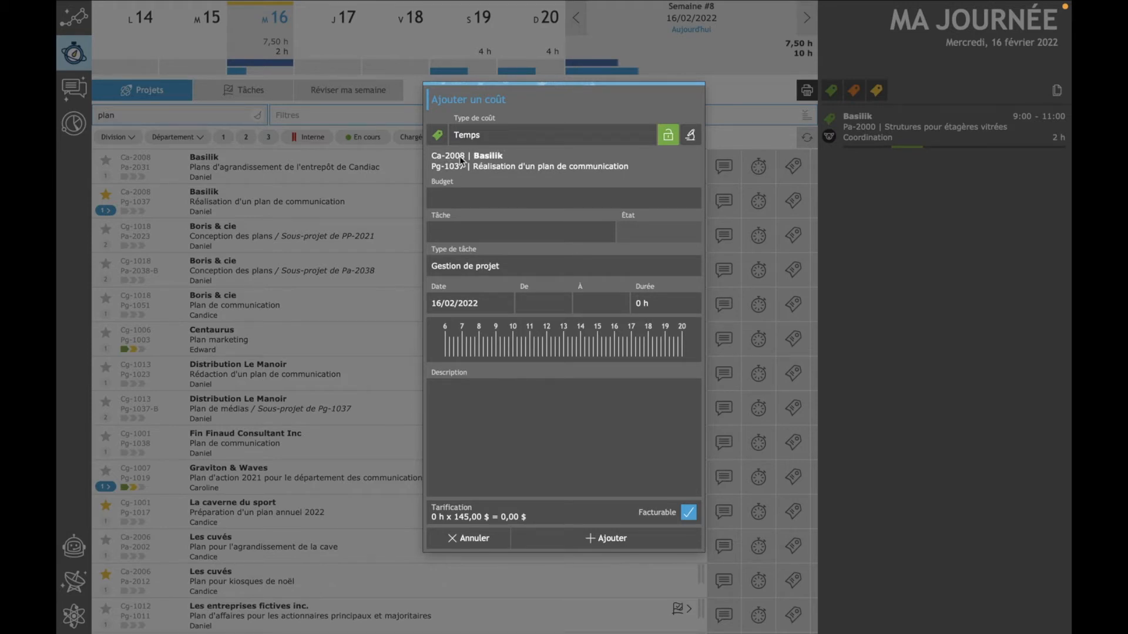
left_click(463, 200)
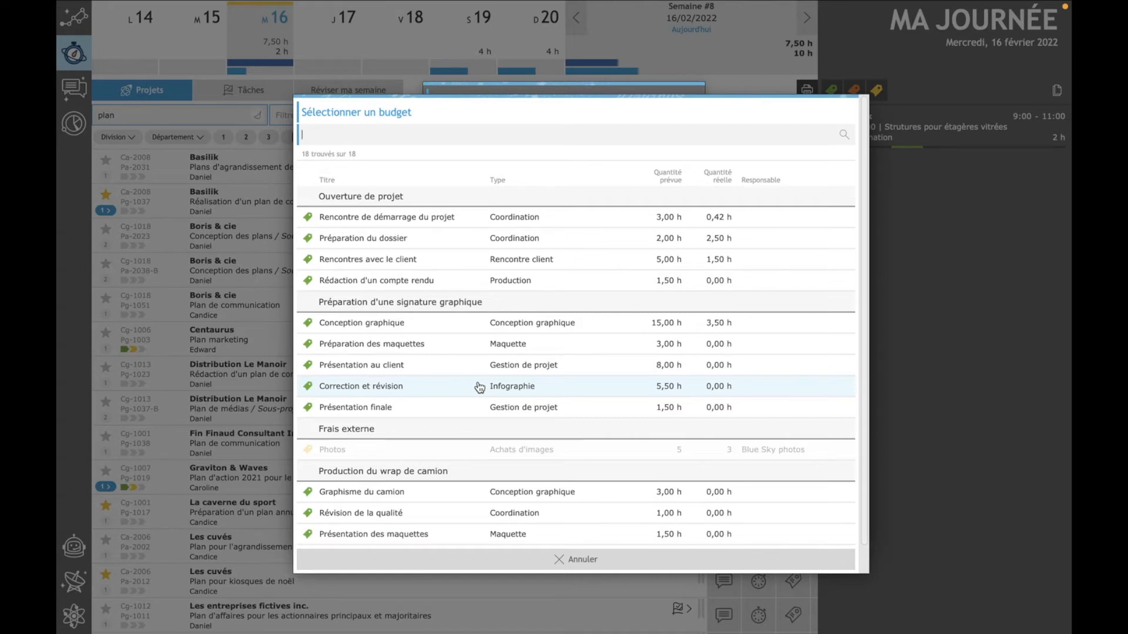
left_click(414, 325)
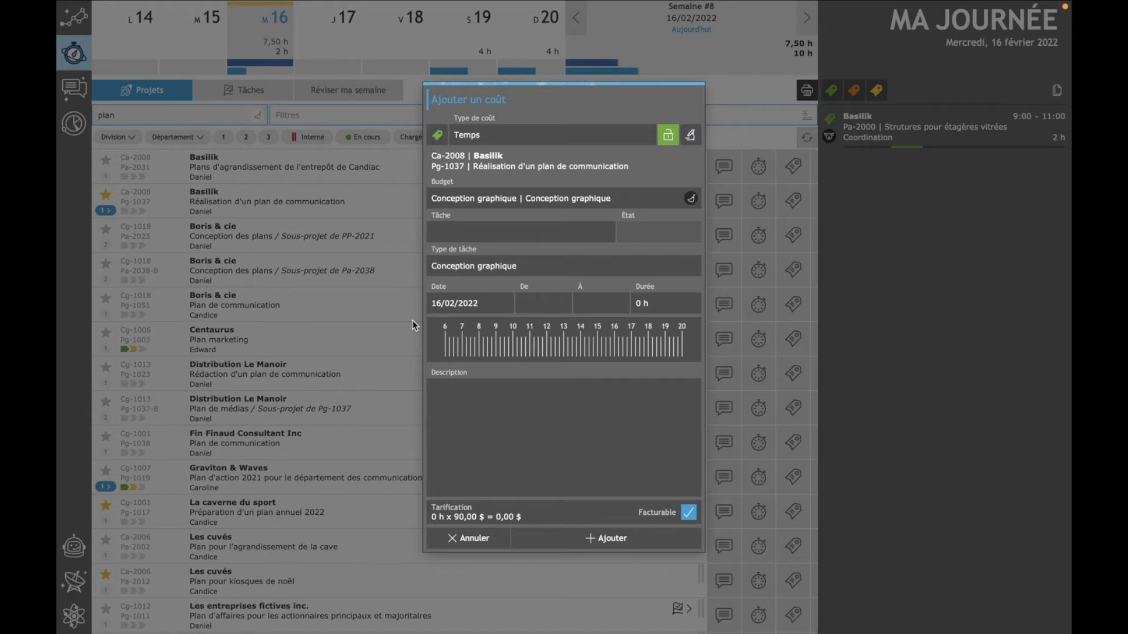
left_click(470, 229)
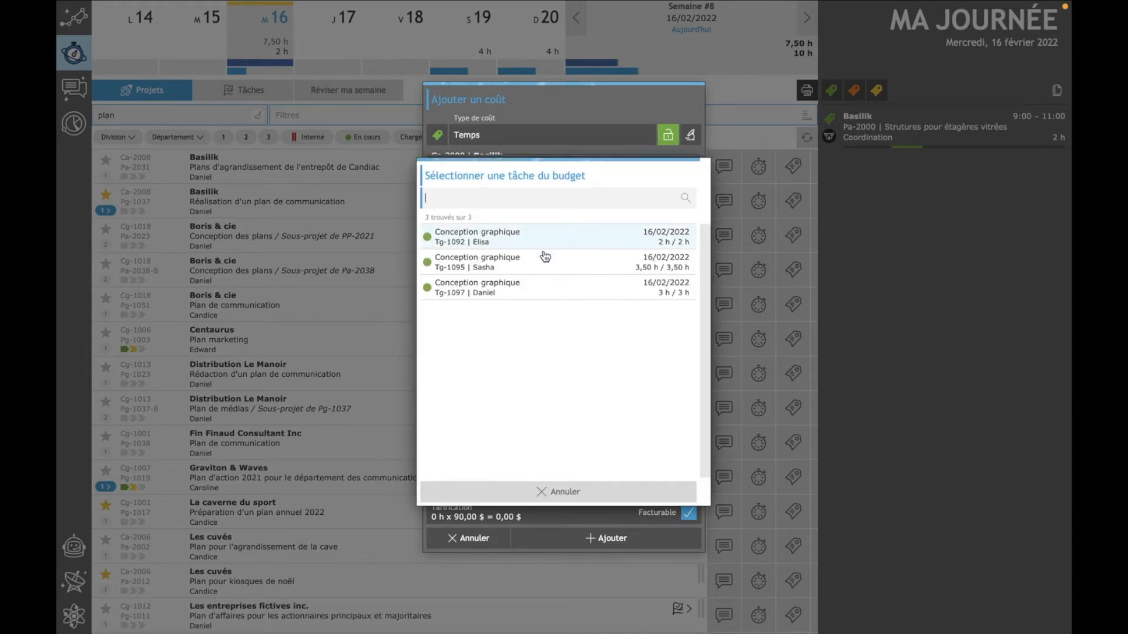
left_click(495, 293)
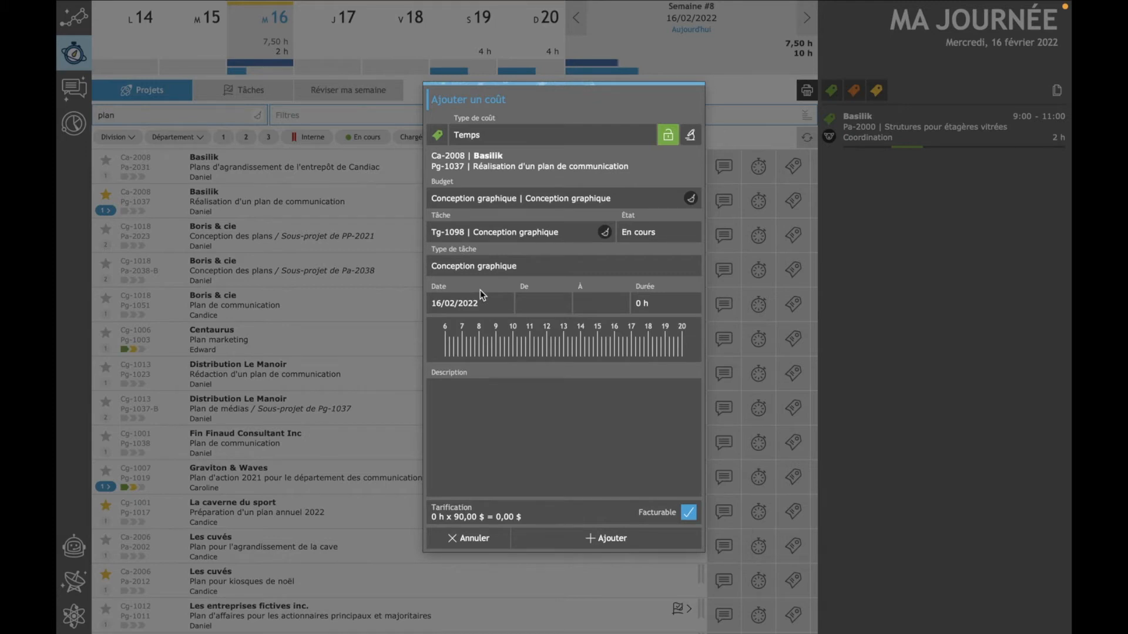
- Set the time entry to run from 11:00 to 14:00
left_click(533, 306)
type("11")
key("Tab")
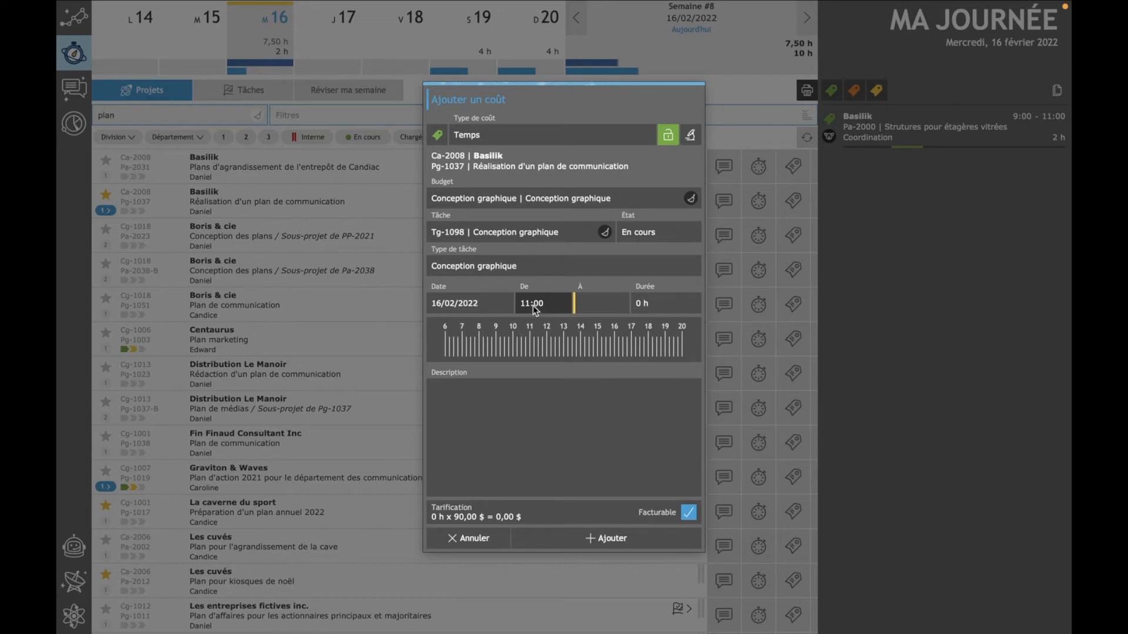
type("14")
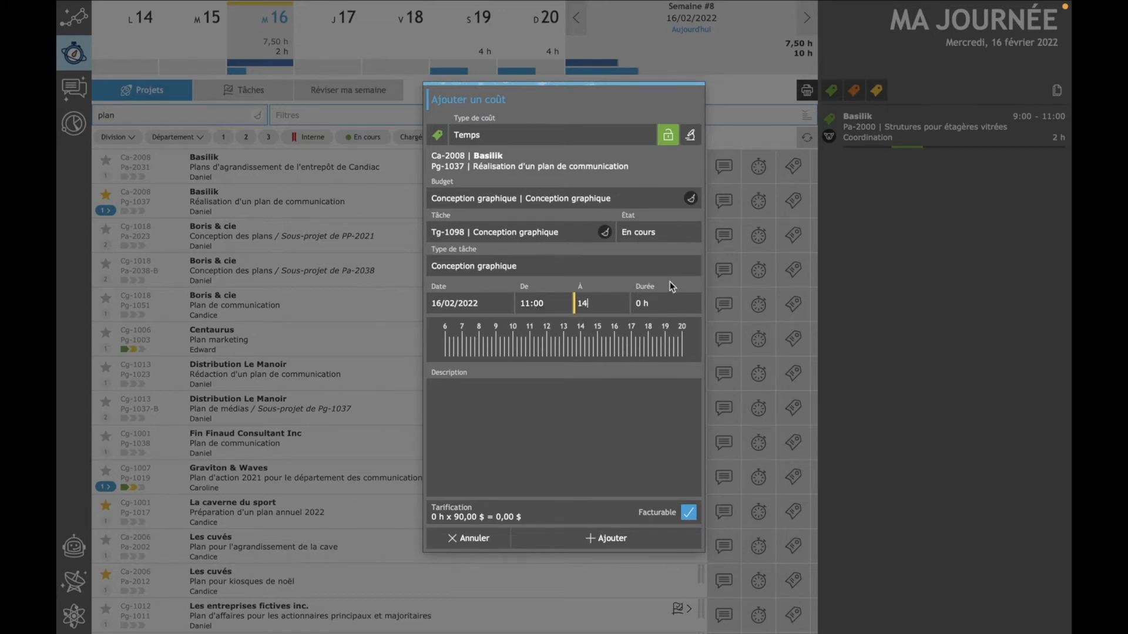
key("Tab")
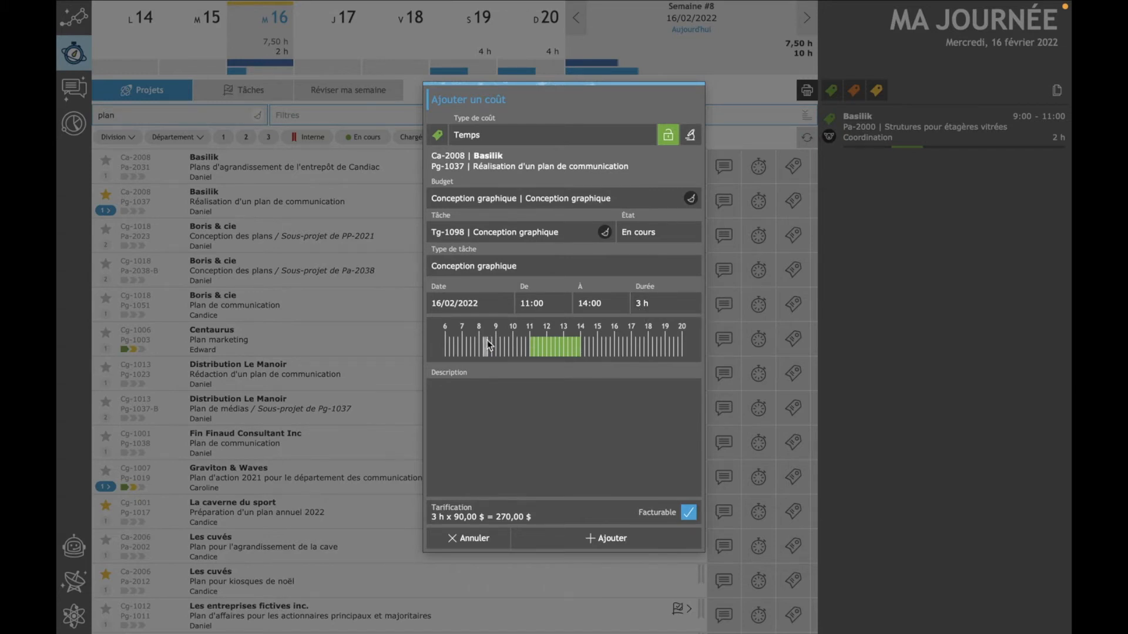
- Describe the time entry as "Révision de la maquette" and add it to the day
left_click(536, 404)
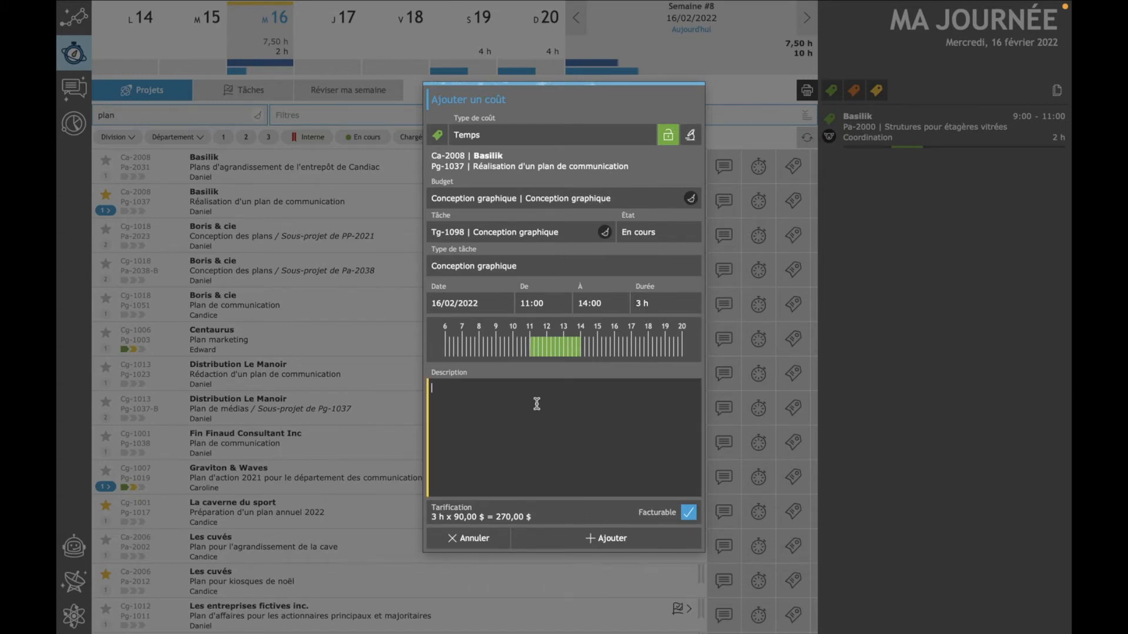
type("Révision de la maquette")
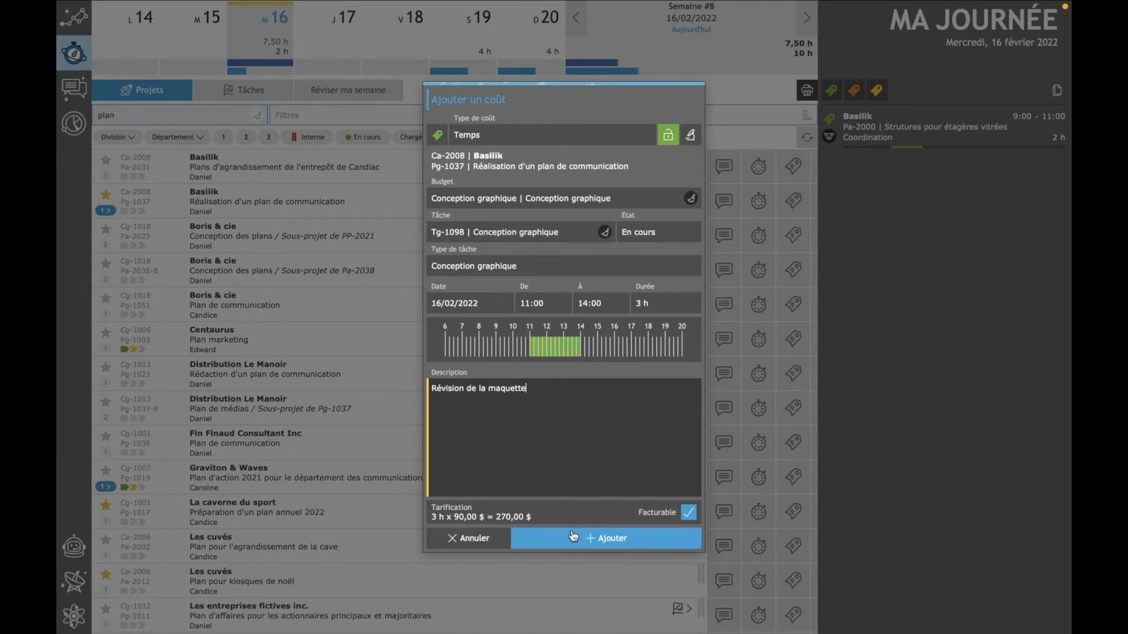
left_click(646, 538)
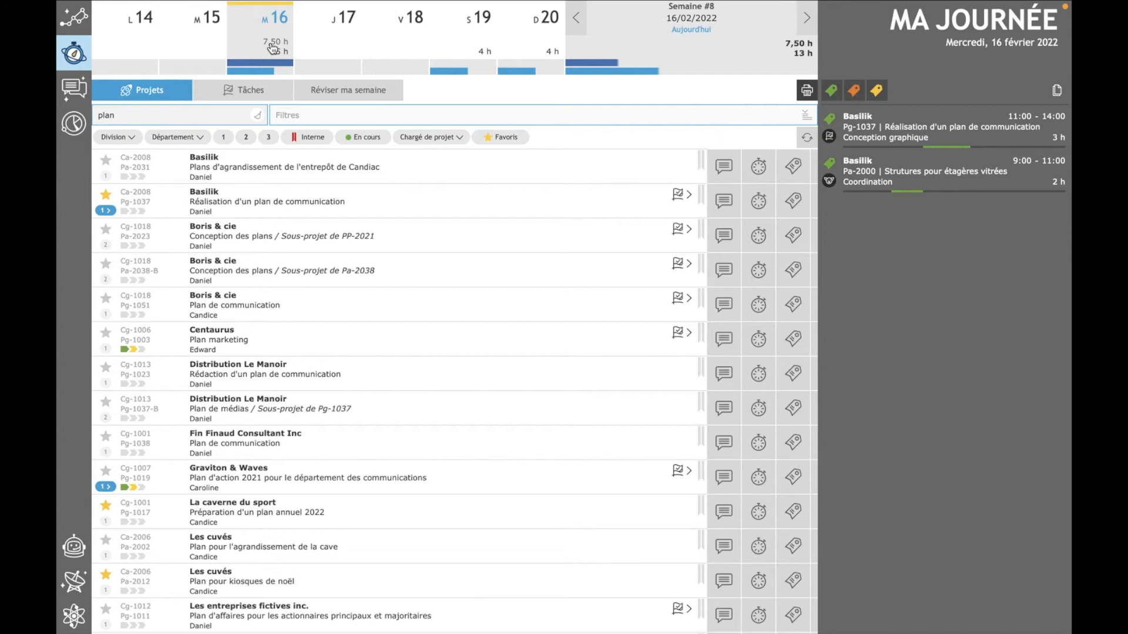
- Switch to the task list and clear its assignee filter to browse everyone's tasks
left_click(251, 94)
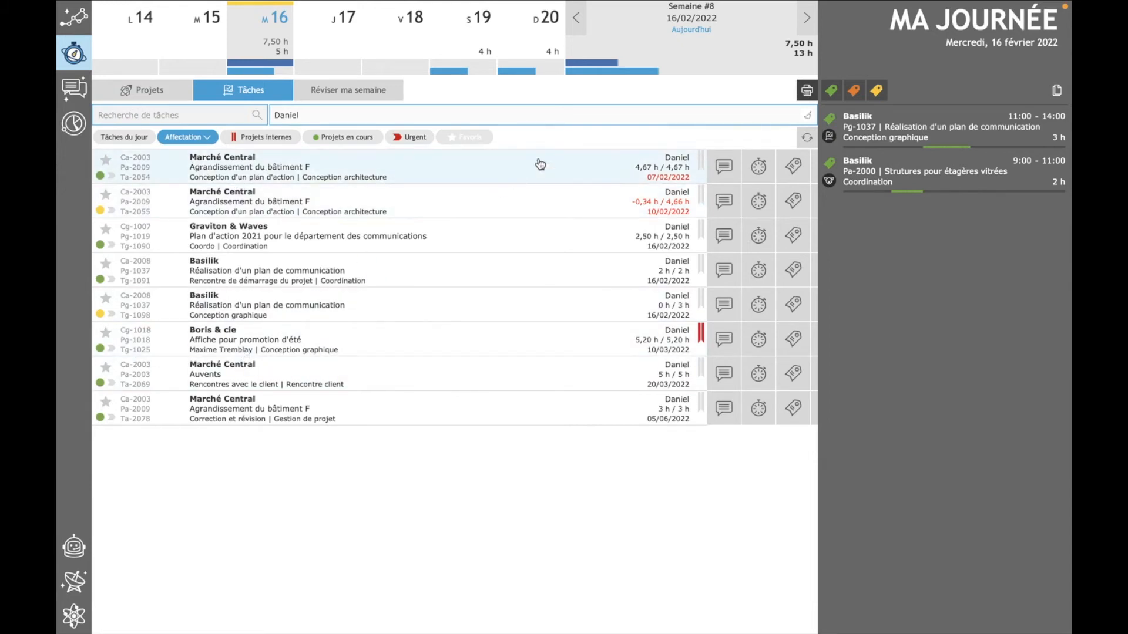
left_click(196, 140)
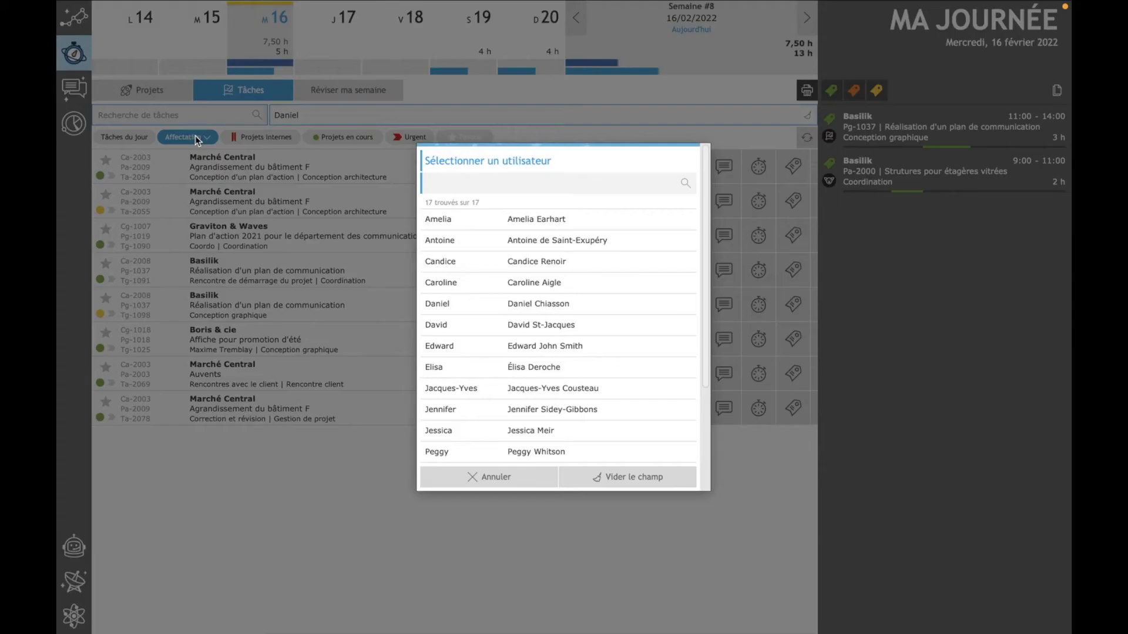
left_click(632, 488)
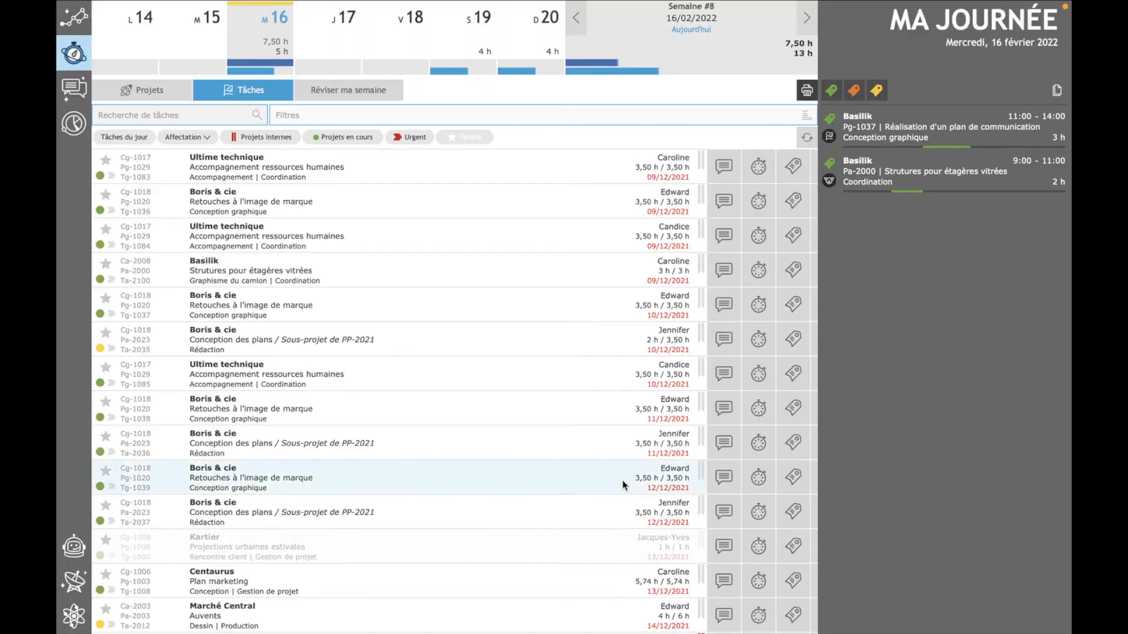
scroll(393, 284, "down", 10)
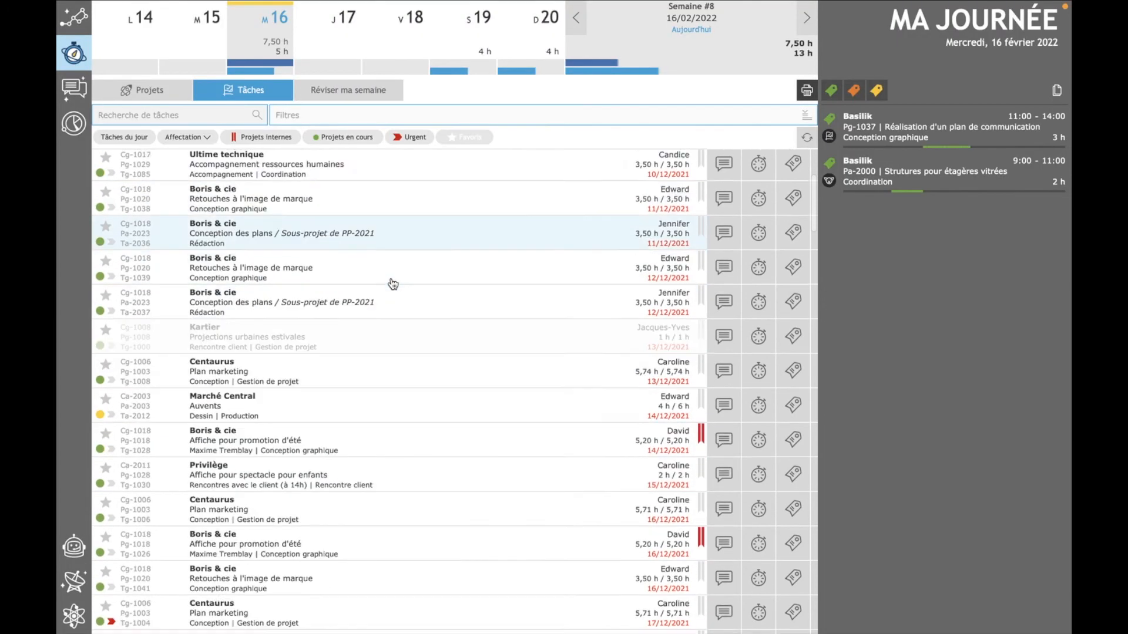
scroll(394, 283, "up", 10)
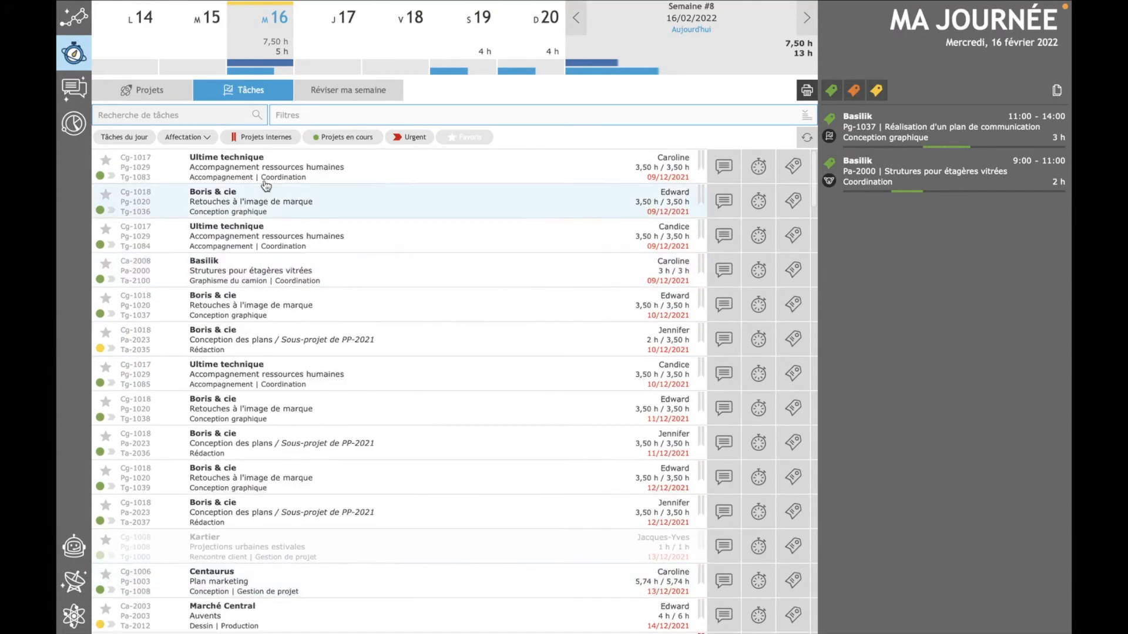
- Filter the tasks to Tâches du jour for the previously filtered employee and start the timer on Basilik's "Rencontre de démarrage du projet" task
left_click(128, 139)
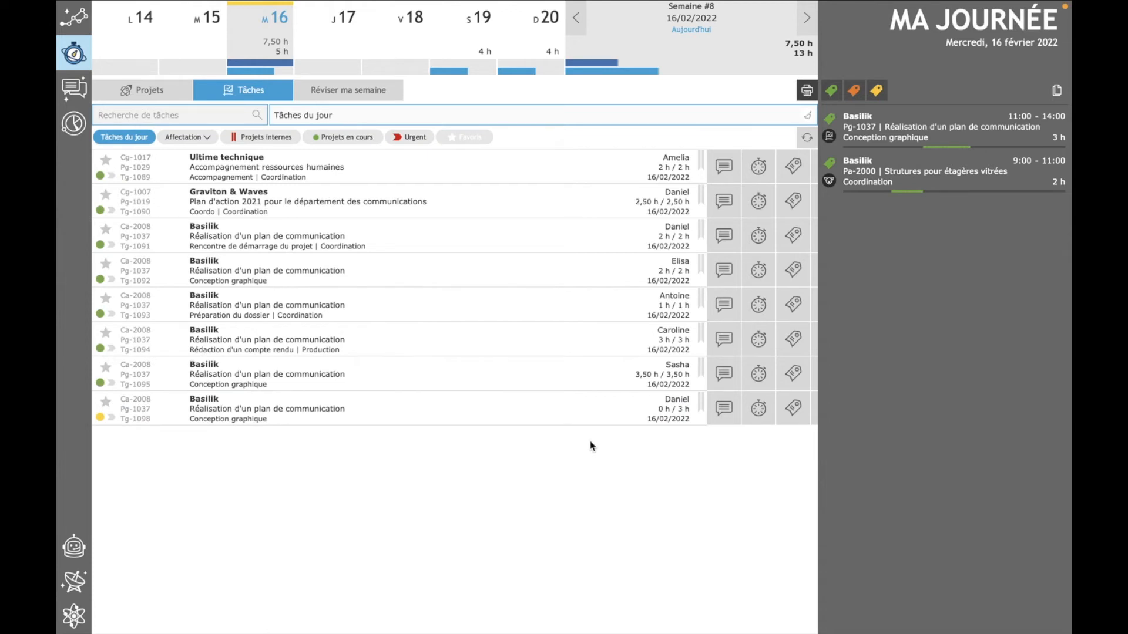
left_click(203, 141)
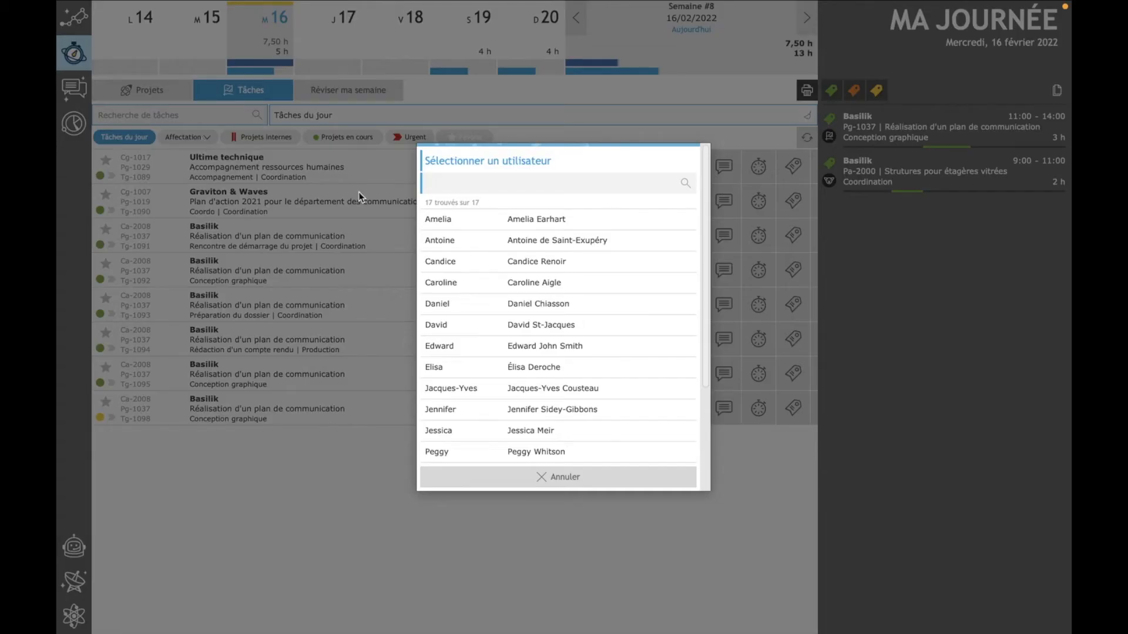
left_click(554, 307)
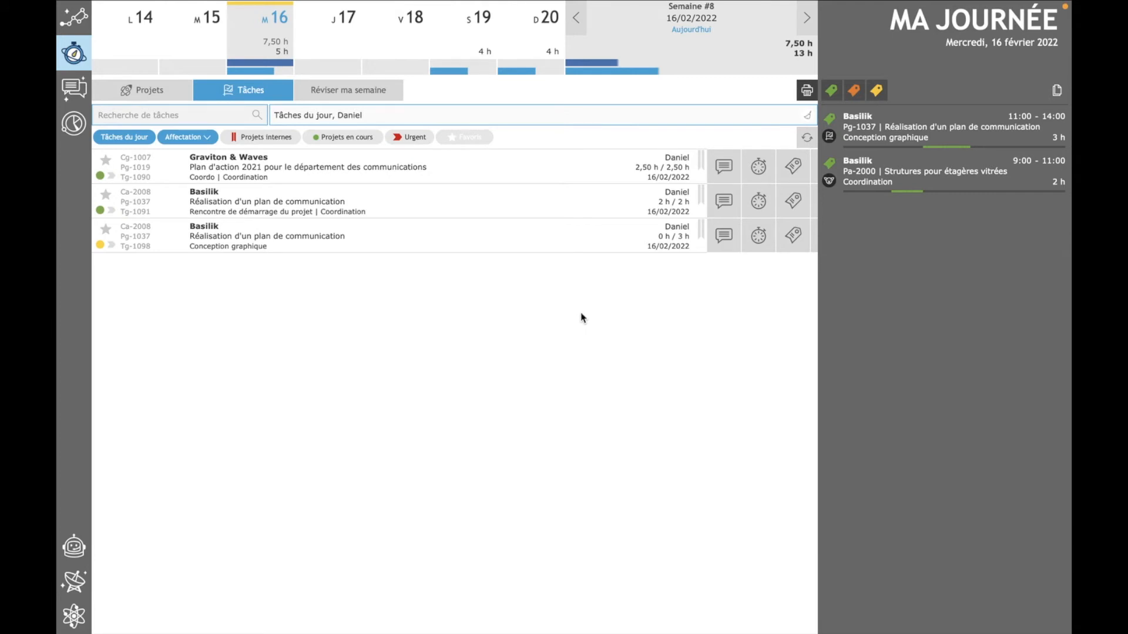
left_click(760, 200)
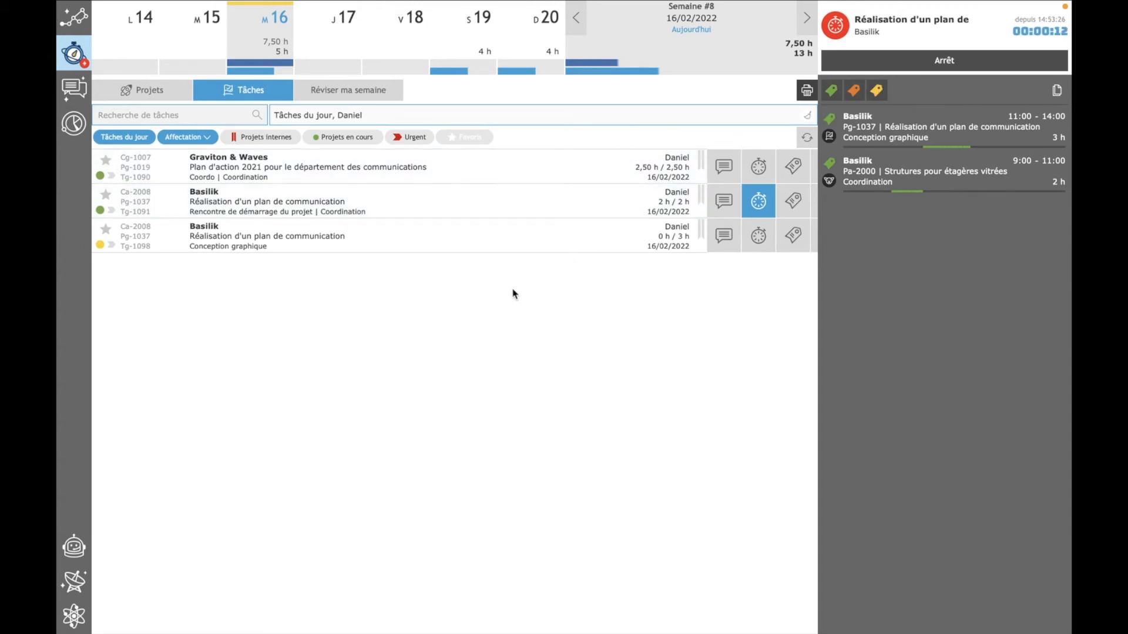
- Filter today's tasks to another employee, view the time entry form for the Conception graphique task, and cancel it
left_click(203, 143)
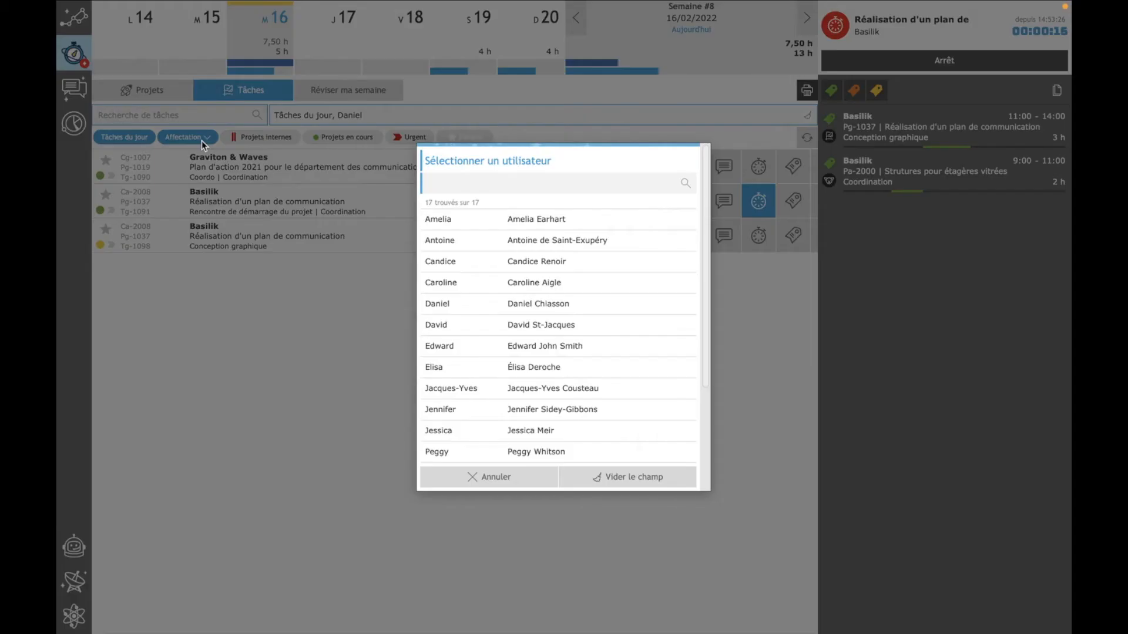
left_click(546, 369)
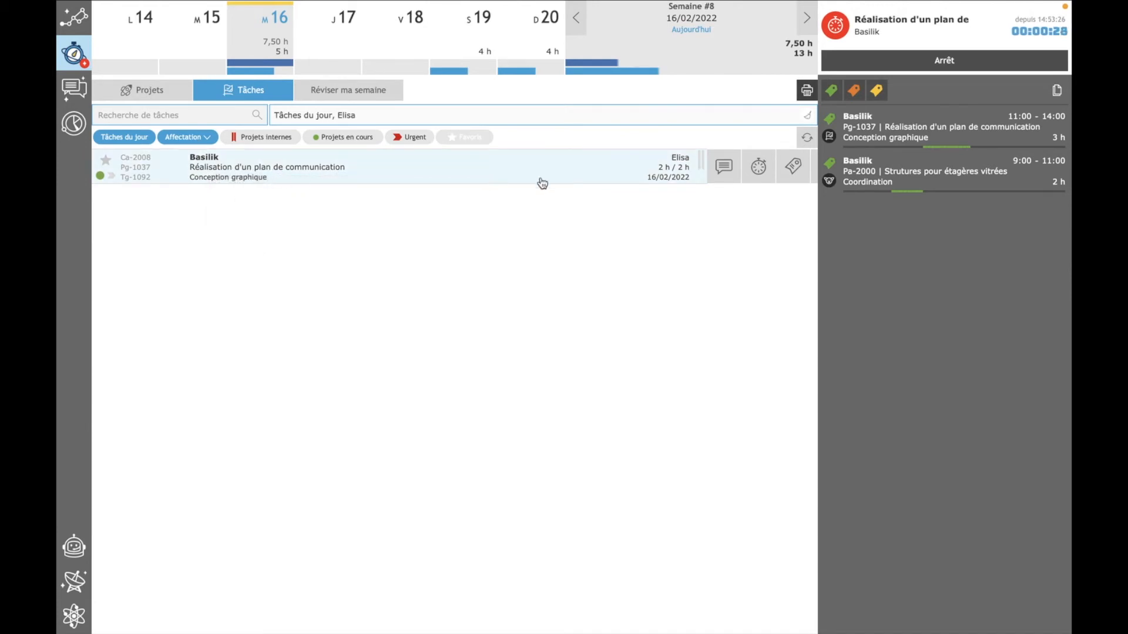
left_click(801, 176)
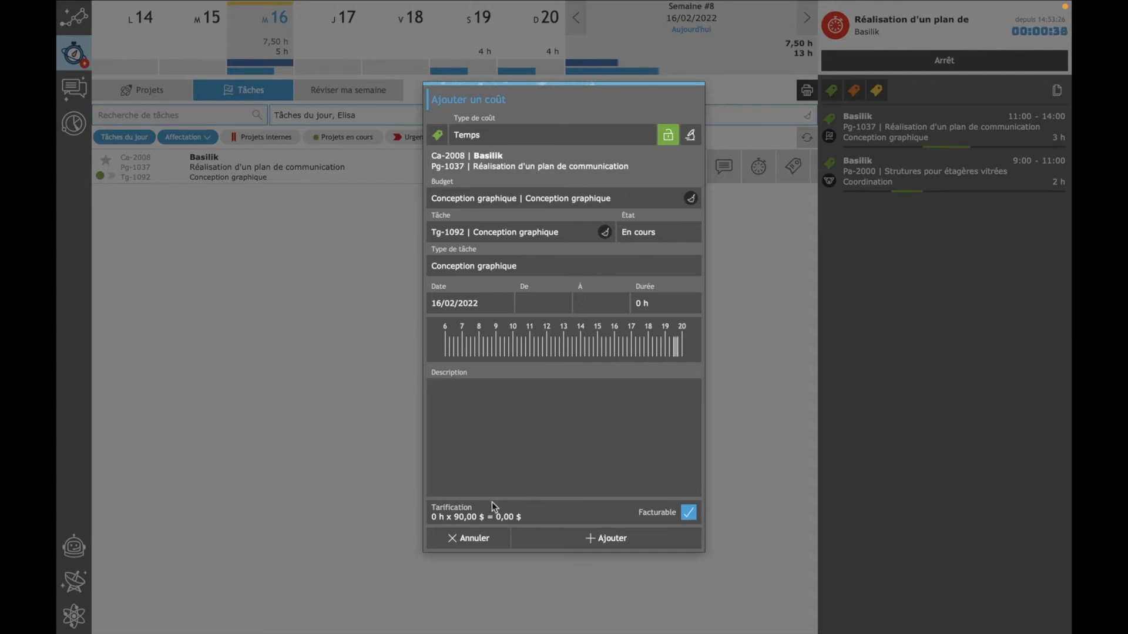
left_click(470, 538)
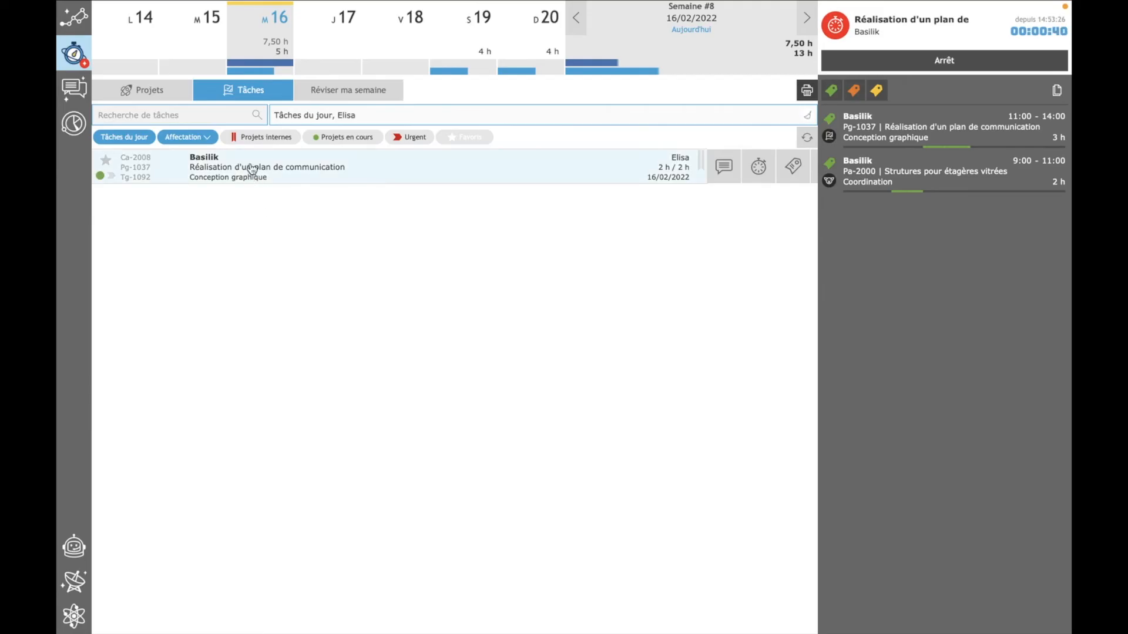
- Open the Conception graphique task record, view the lists of users available as assignee and responsible, and close it unchanged
double_click(252, 169)
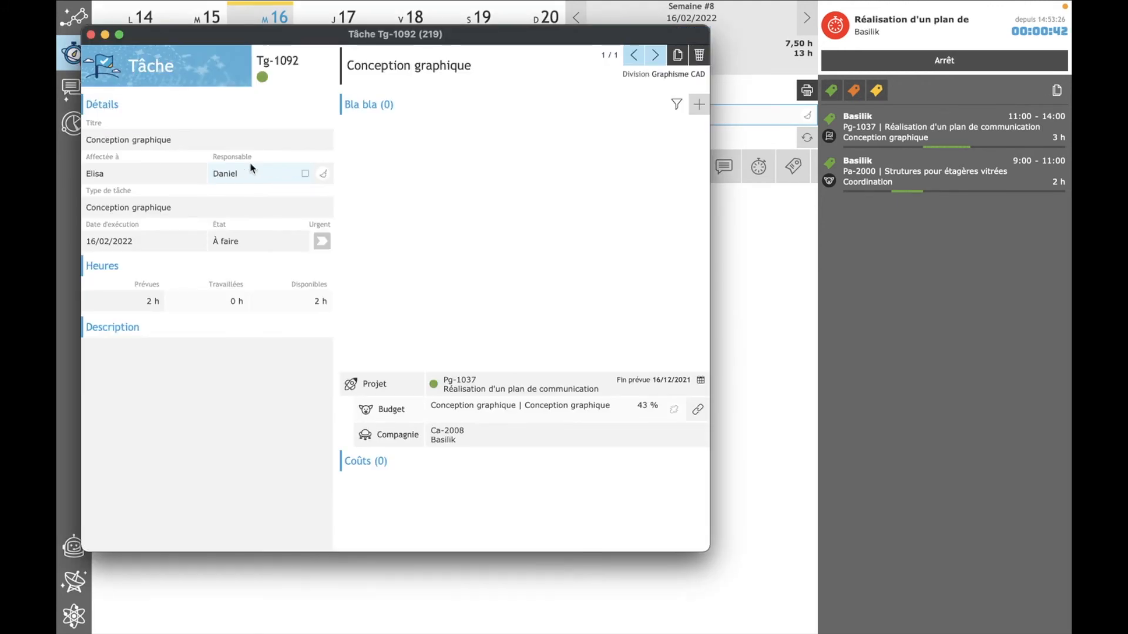
left_click(135, 175)
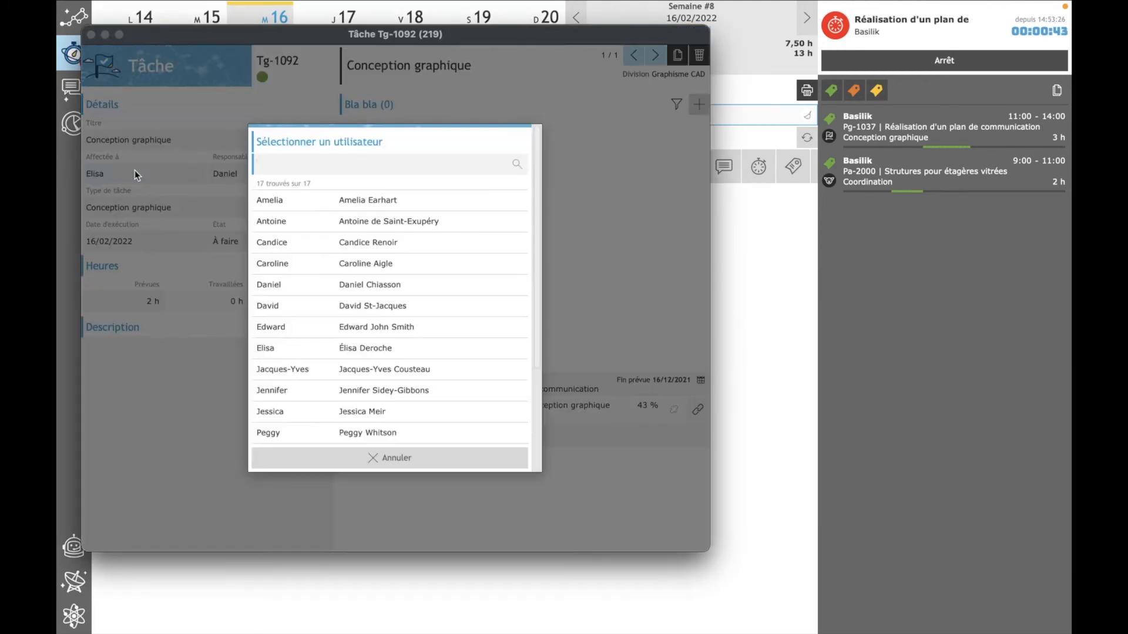
left_click(350, 468)
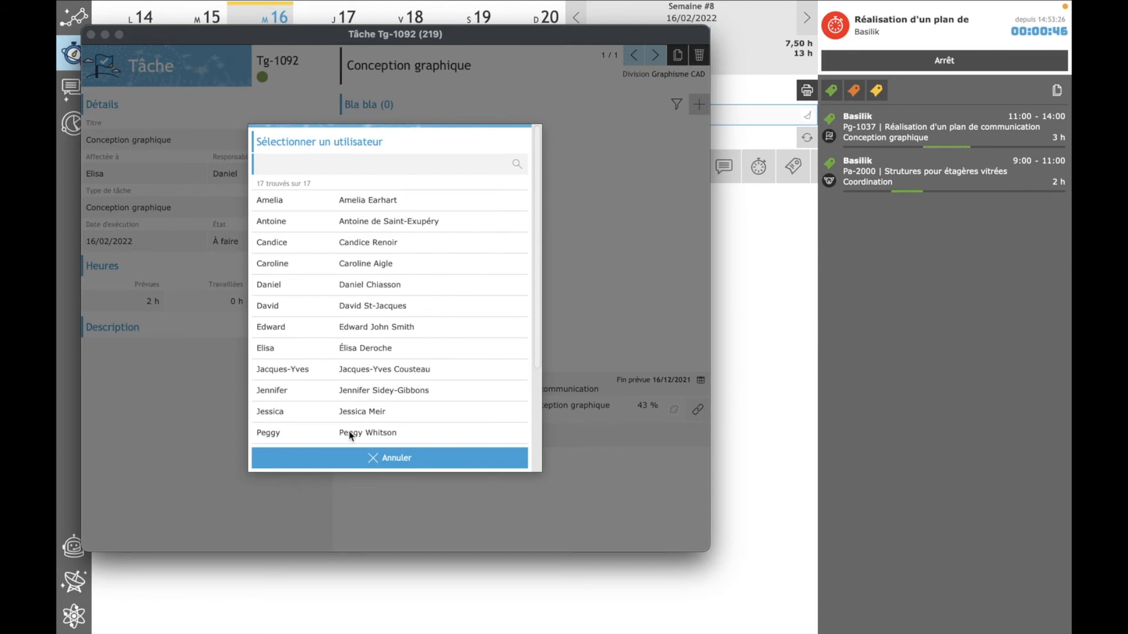
left_click(235, 176)
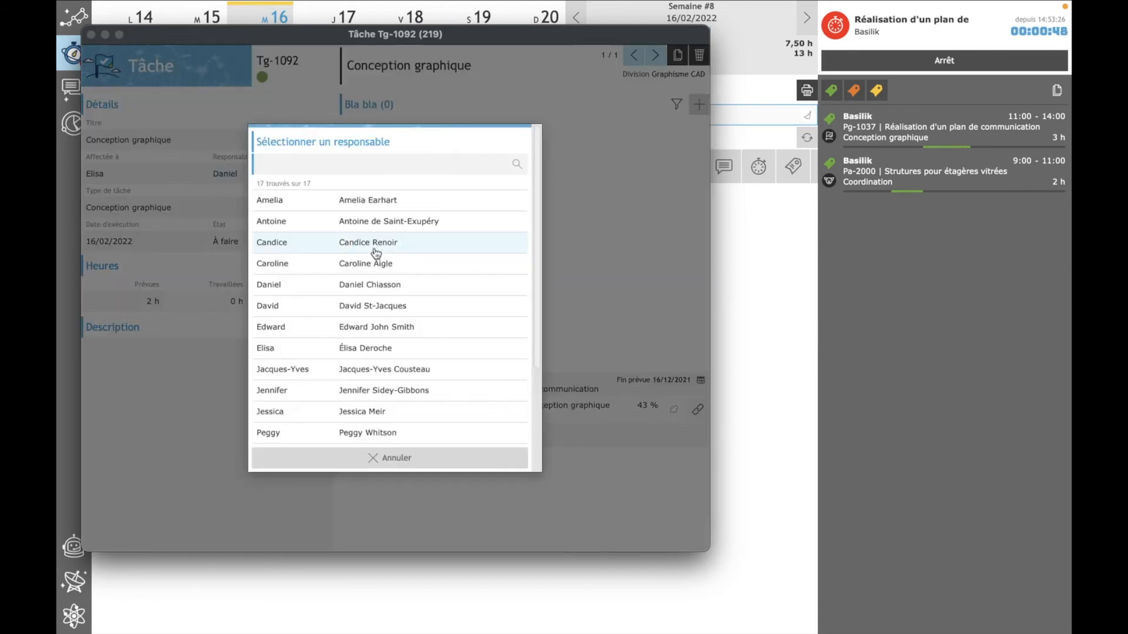
left_click(397, 468)
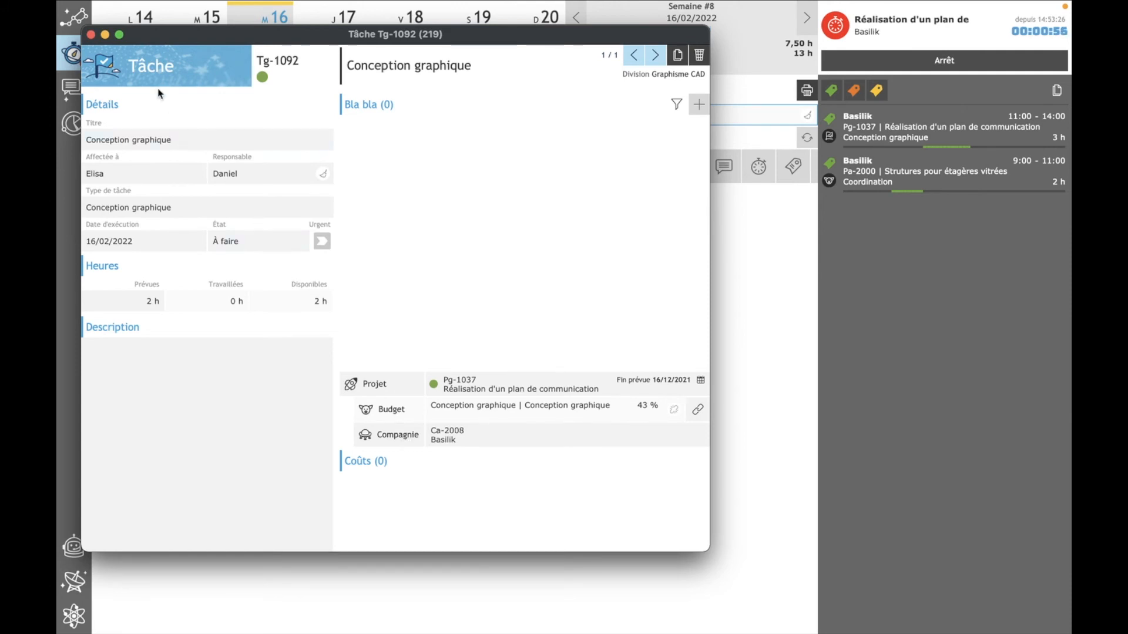
left_click(90, 34)
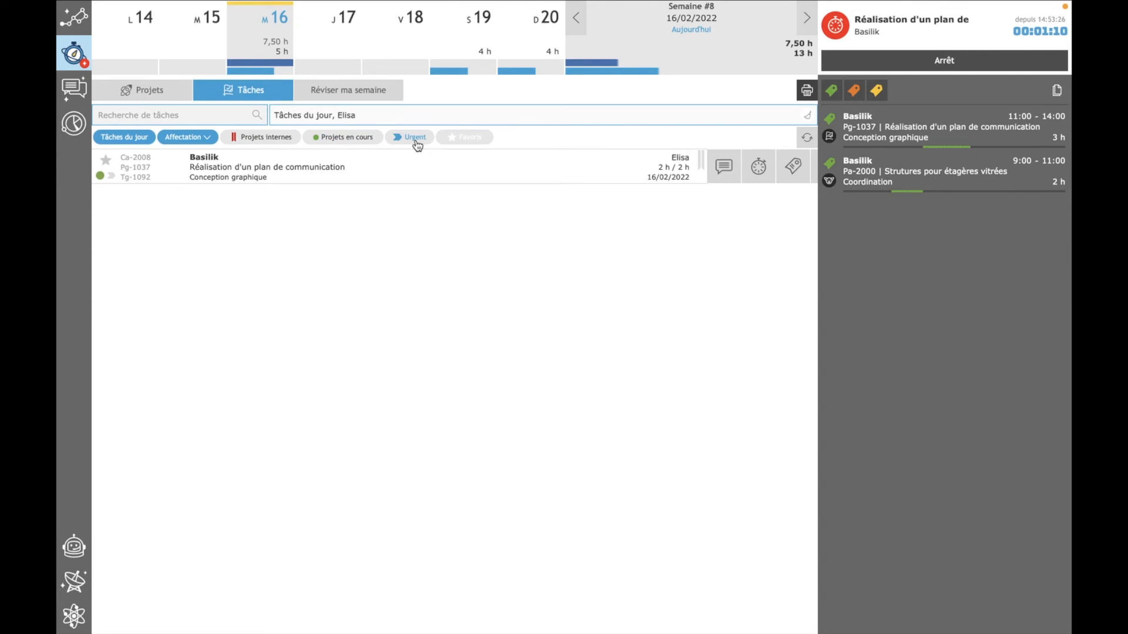
- Clear the assignee and Tâches du jour filters to list everyone's tasks
left_click(203, 138)
left_click(596, 475)
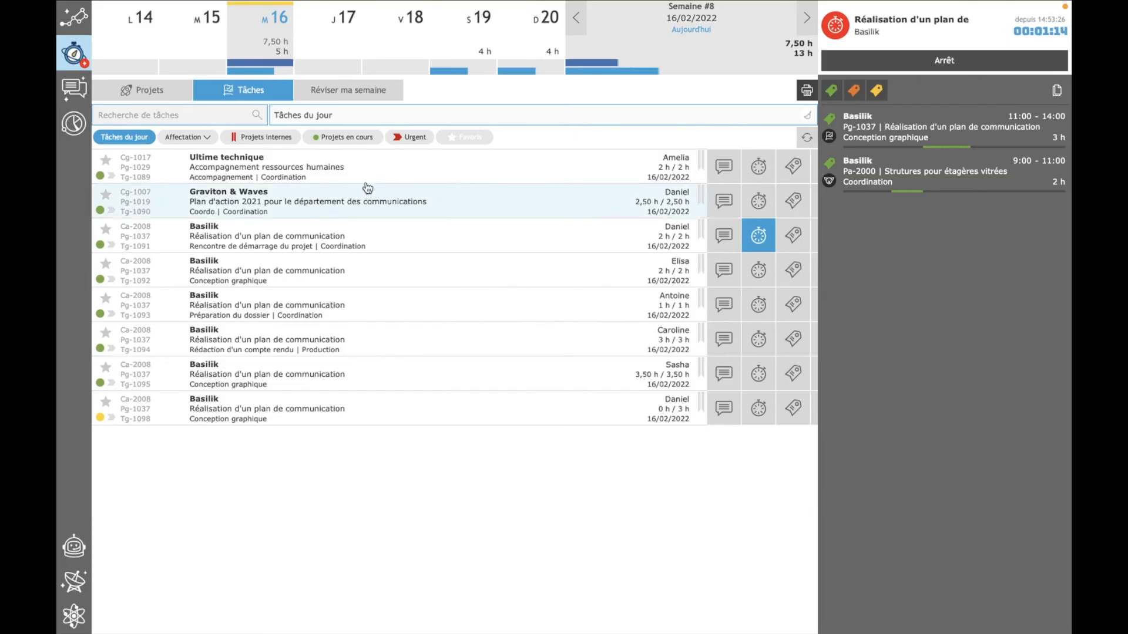
left_click(113, 138)
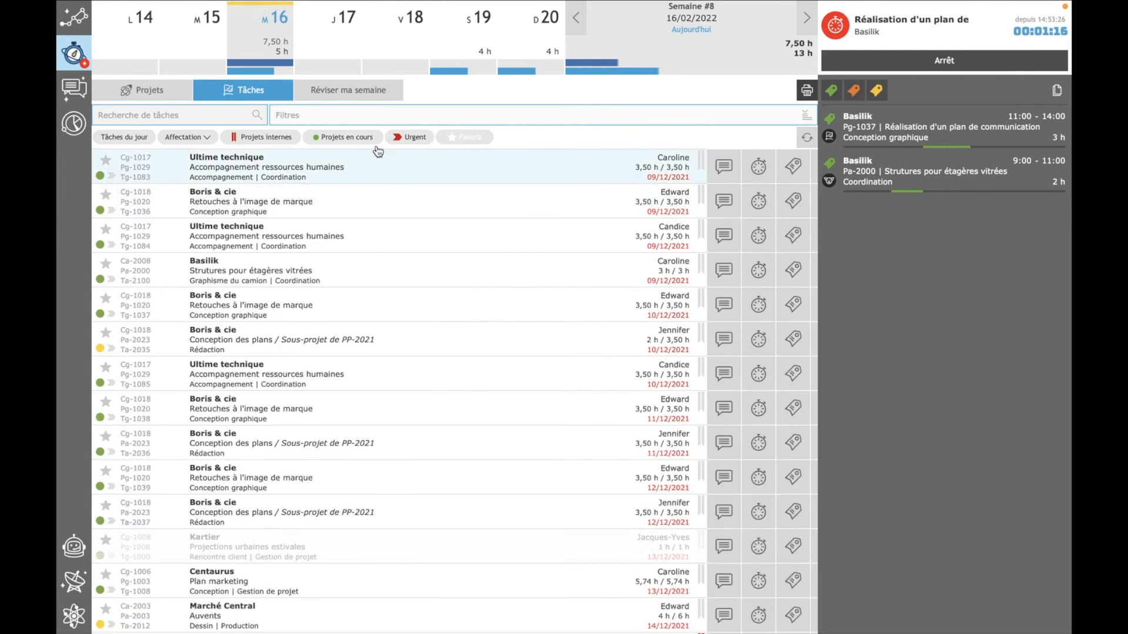
- Browse the tasks filtered by Urgent and by Projets en cours, and remove both filters
left_click(397, 140)
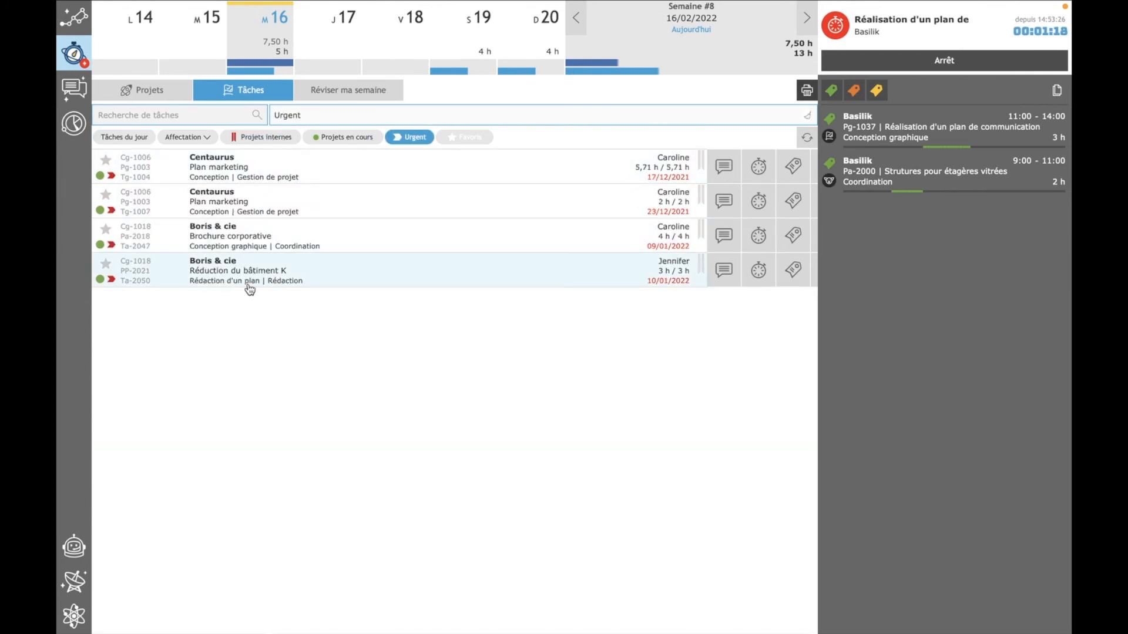
left_click(356, 139)
left_click(413, 141)
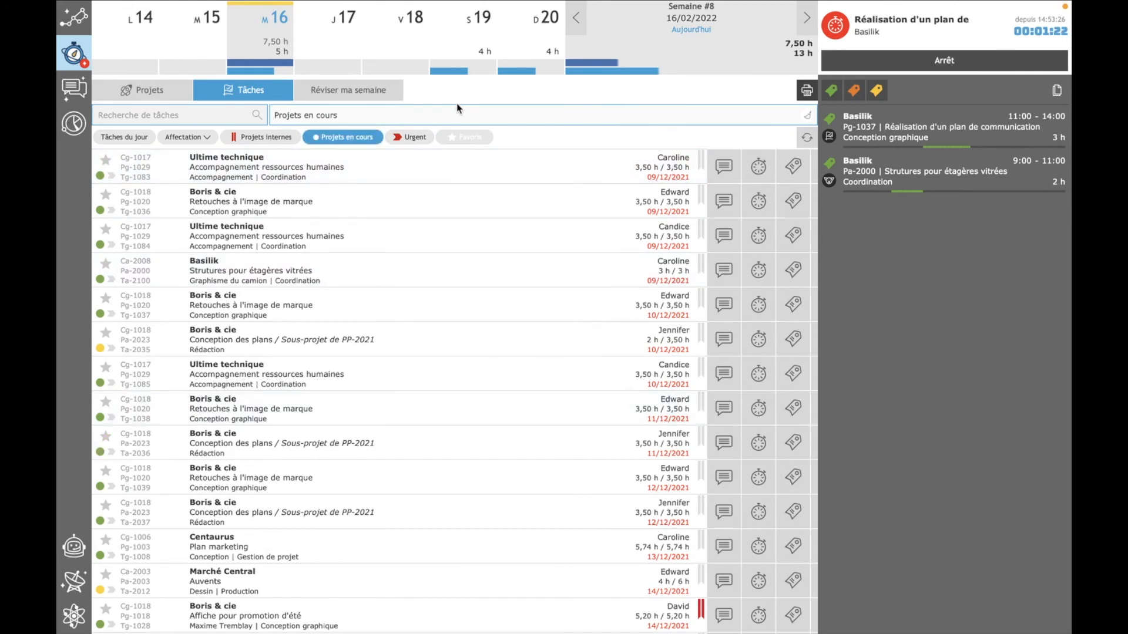
left_click(327, 140)
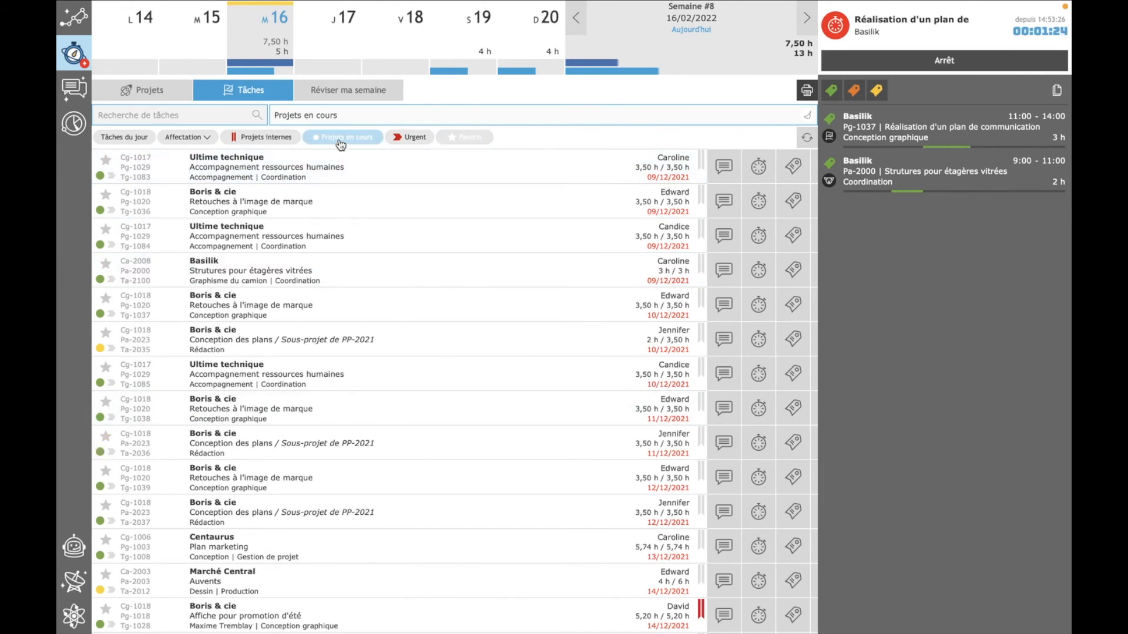
- Mark the first Ultime technique task as a favourite, view only the Favoris, and remove both the mark and the filter
left_click(106, 159)
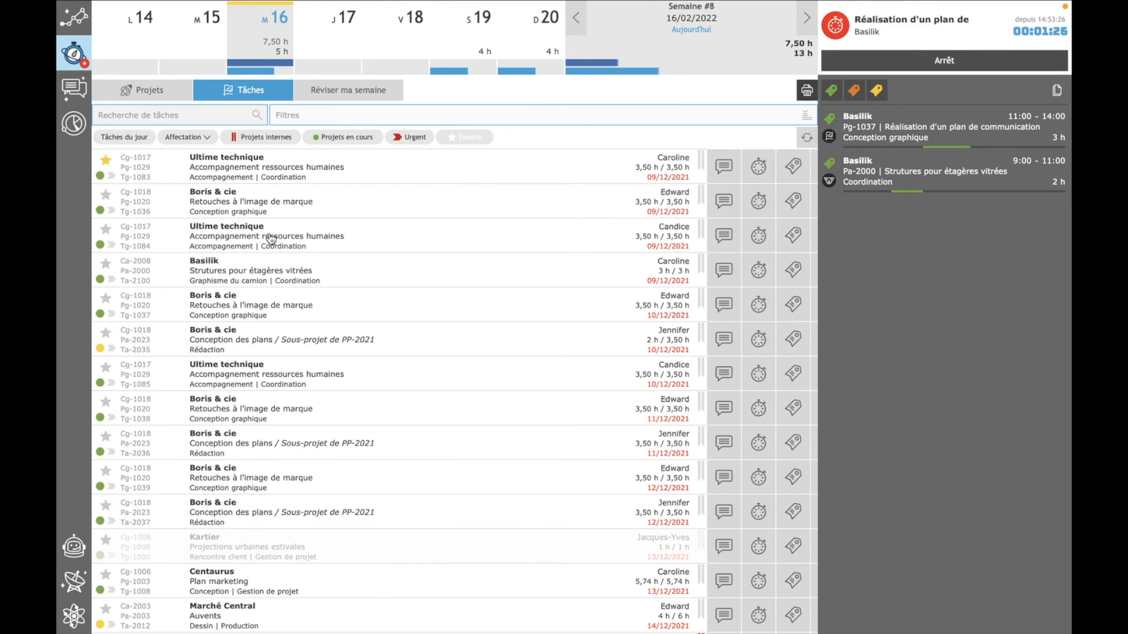
left_click(464, 140)
left_click(464, 140)
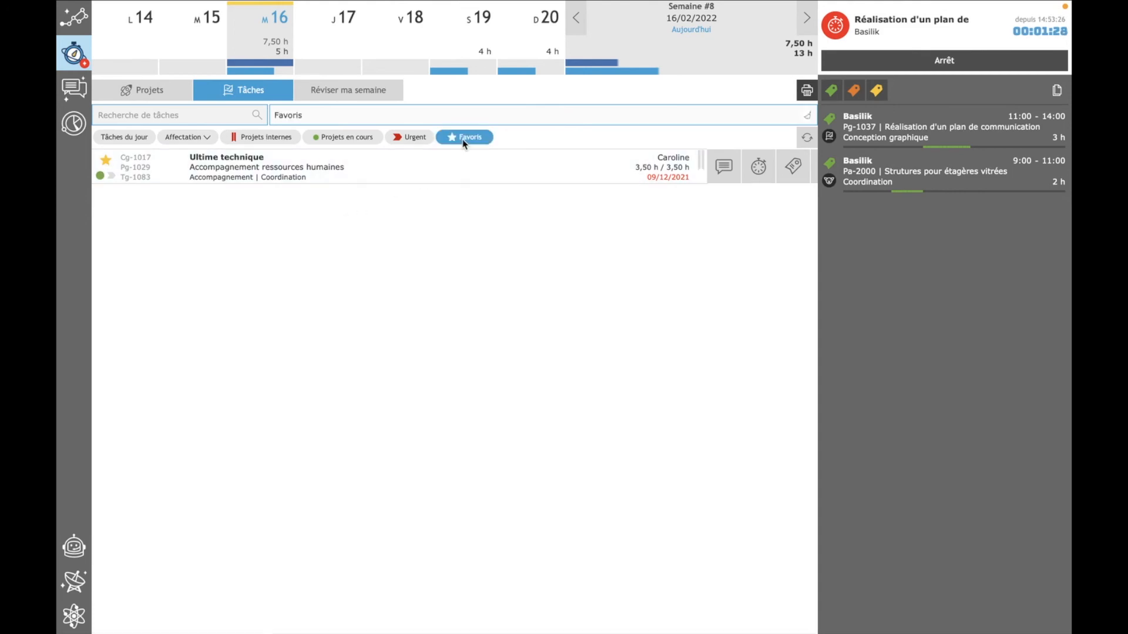
left_click(105, 162)
left_click(468, 138)
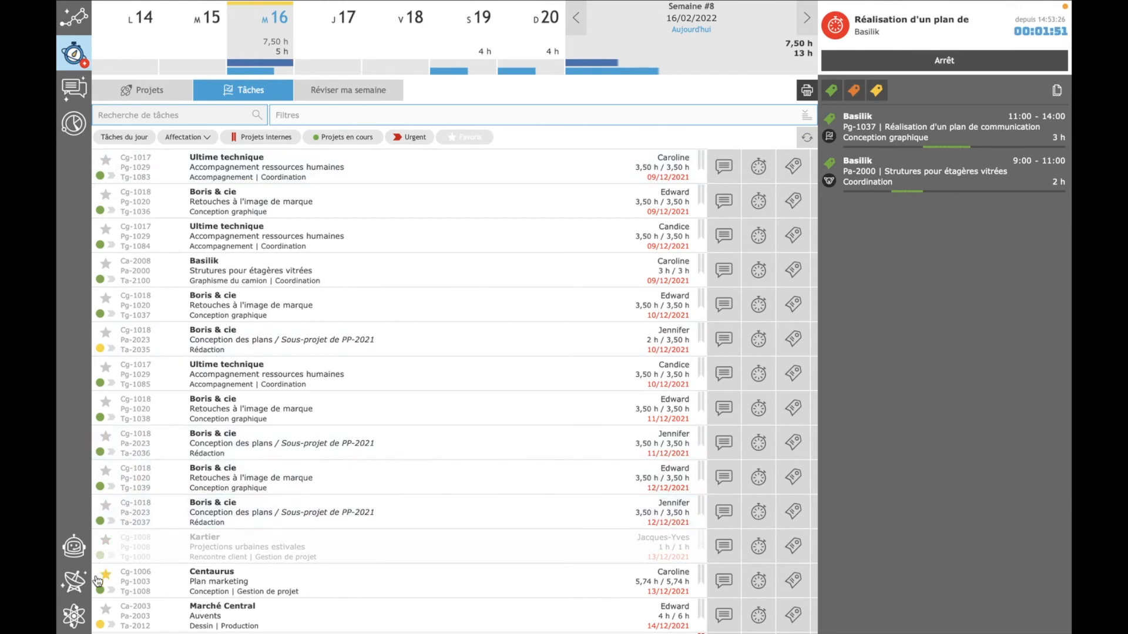
- Set the hour display format to hh:mm in the personal preferences and return to the day view
left_click(75, 620)
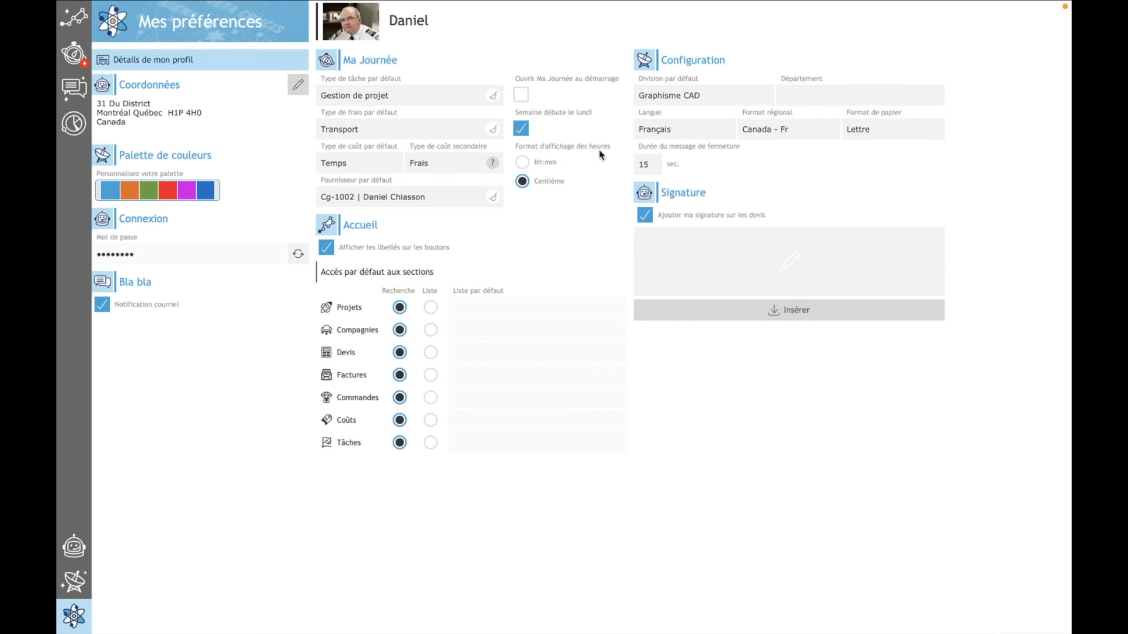
left_click(523, 164)
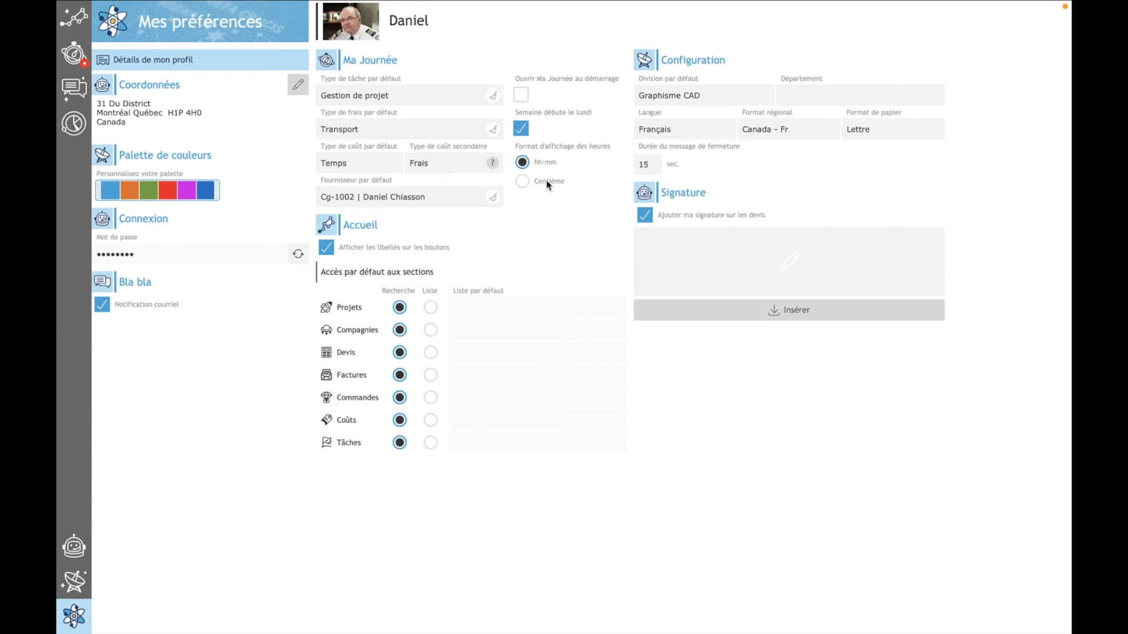
left_click(70, 57)
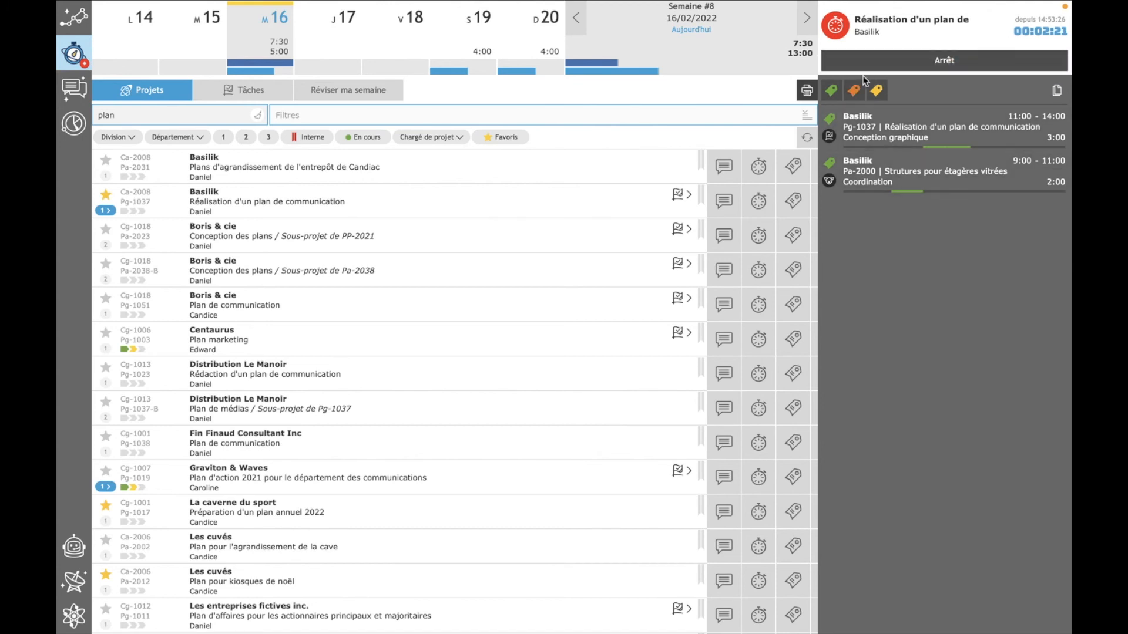
- In the week review, select the two Basilik entries and the Marché Central cost, and examine the batch options for the selection
left_click(356, 101)
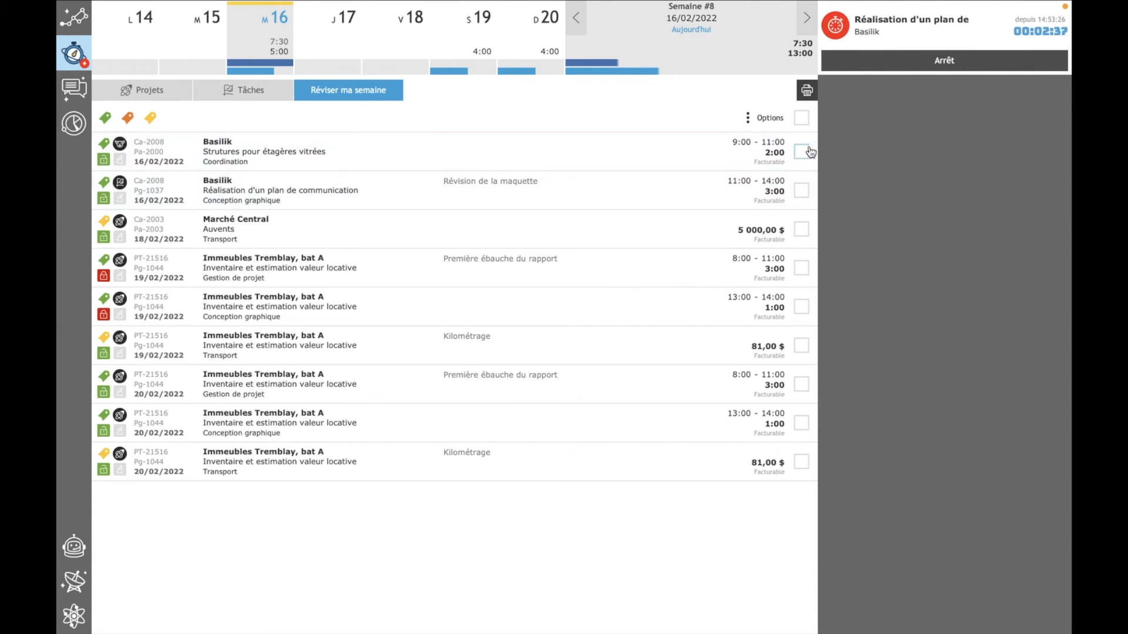
left_click(800, 193)
left_click(802, 229)
left_click(774, 158)
left_click(766, 118)
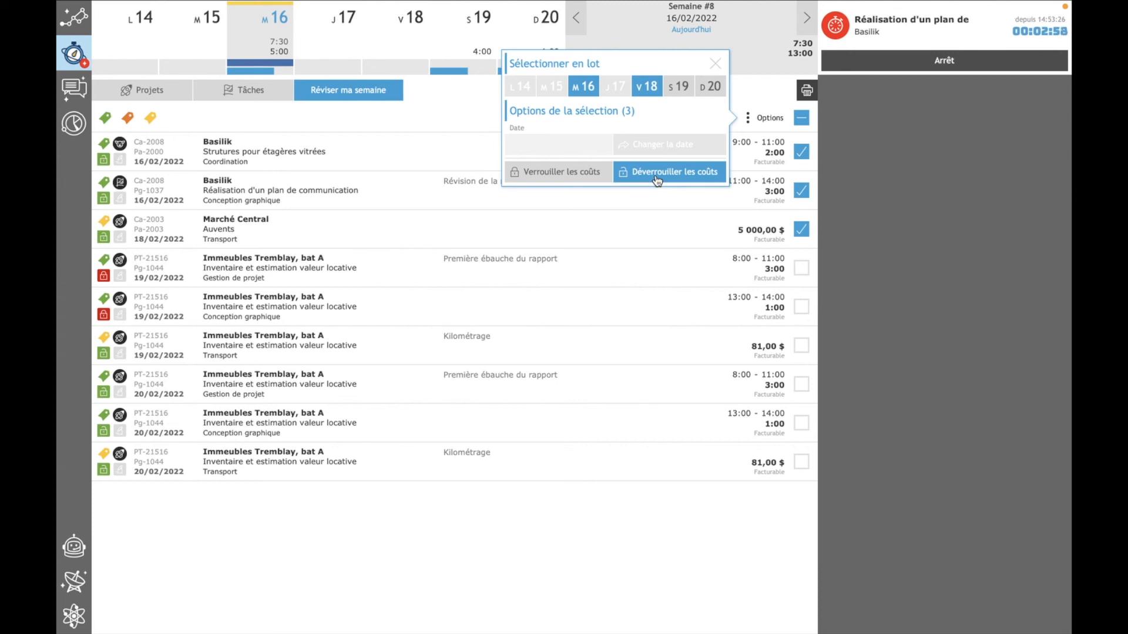
left_click(713, 64)
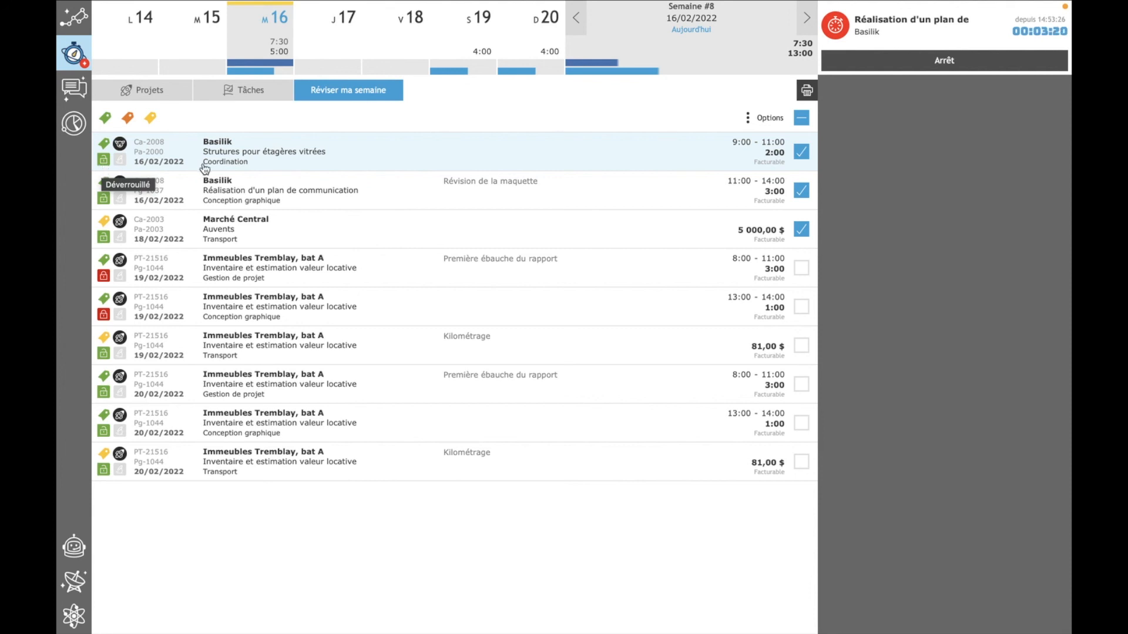
- Stop the running timer to record its time entry, close the entry and return to the home screen
left_click(245, 94)
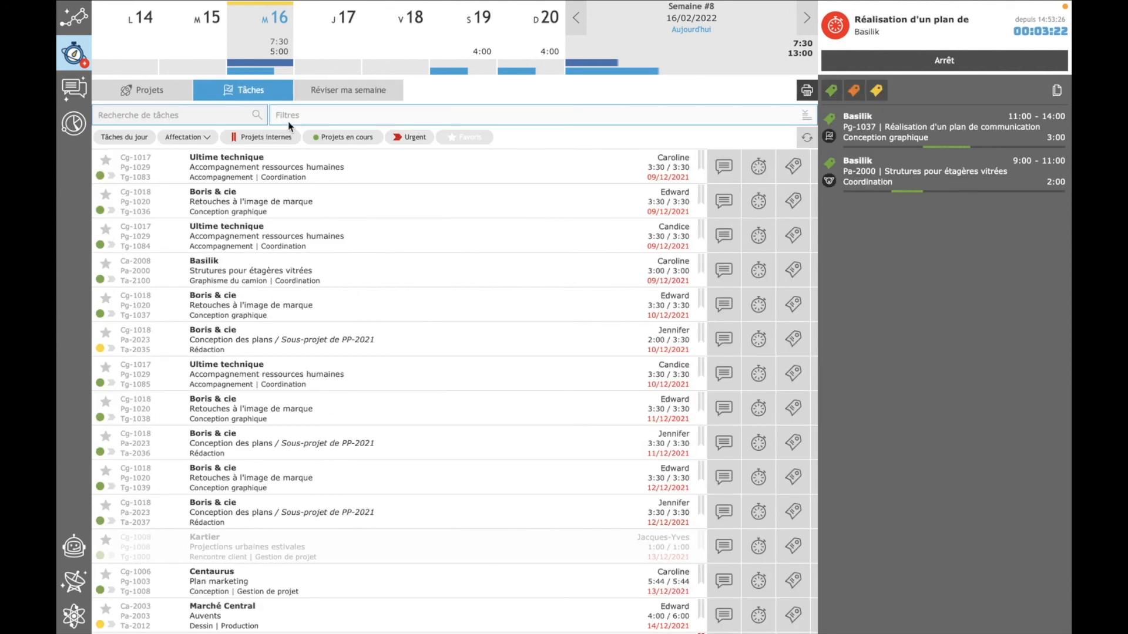
left_click(1010, 59)
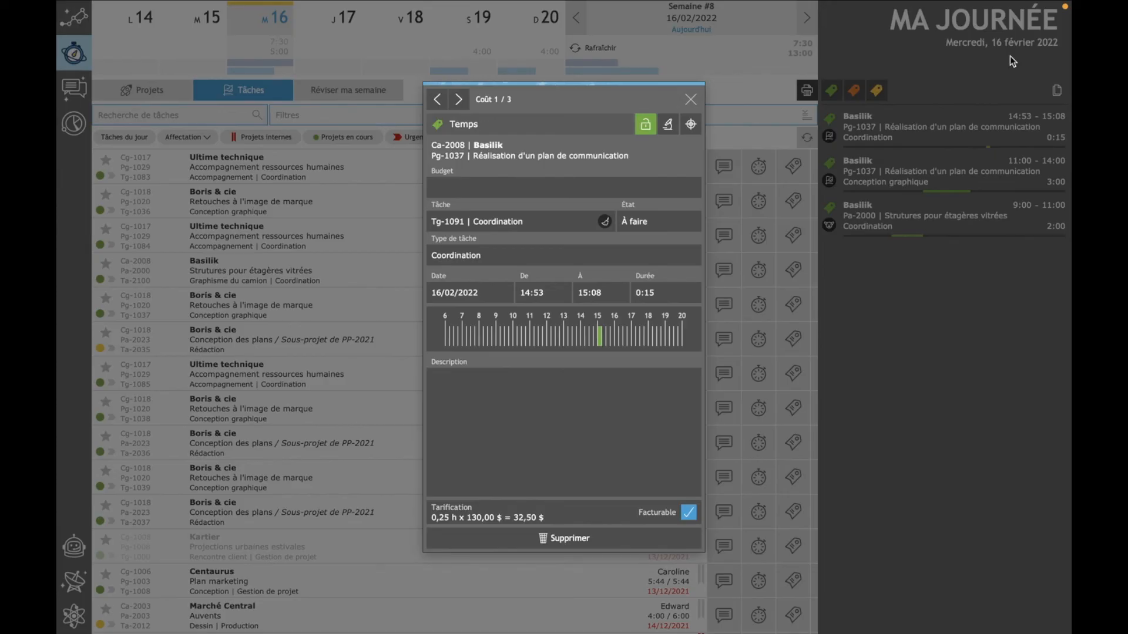
left_click(691, 124)
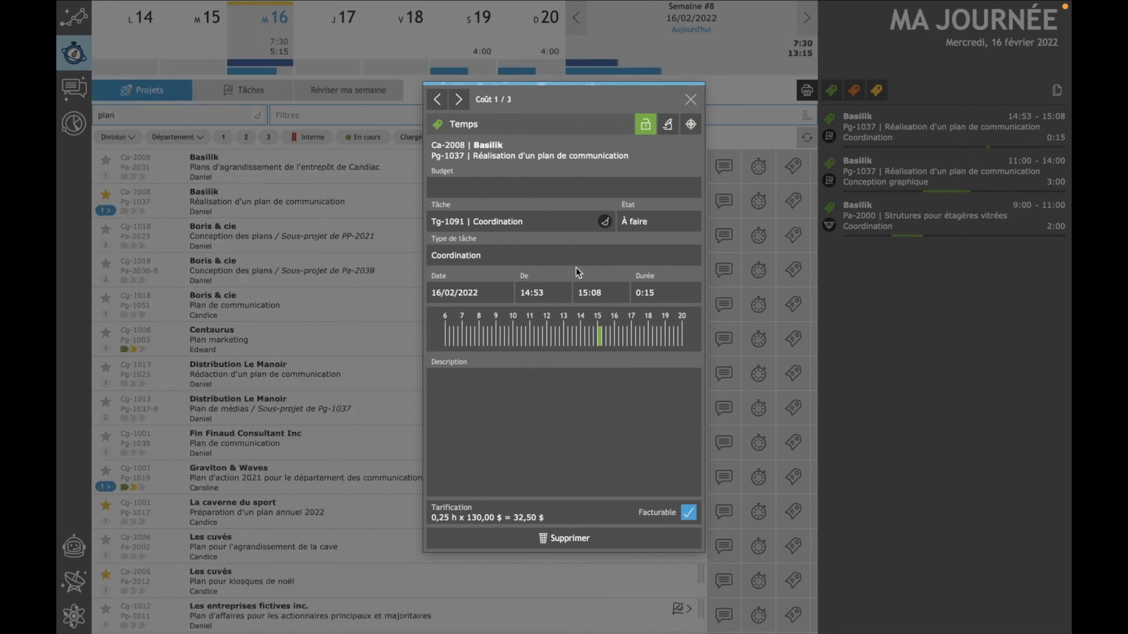
left_click(691, 102)
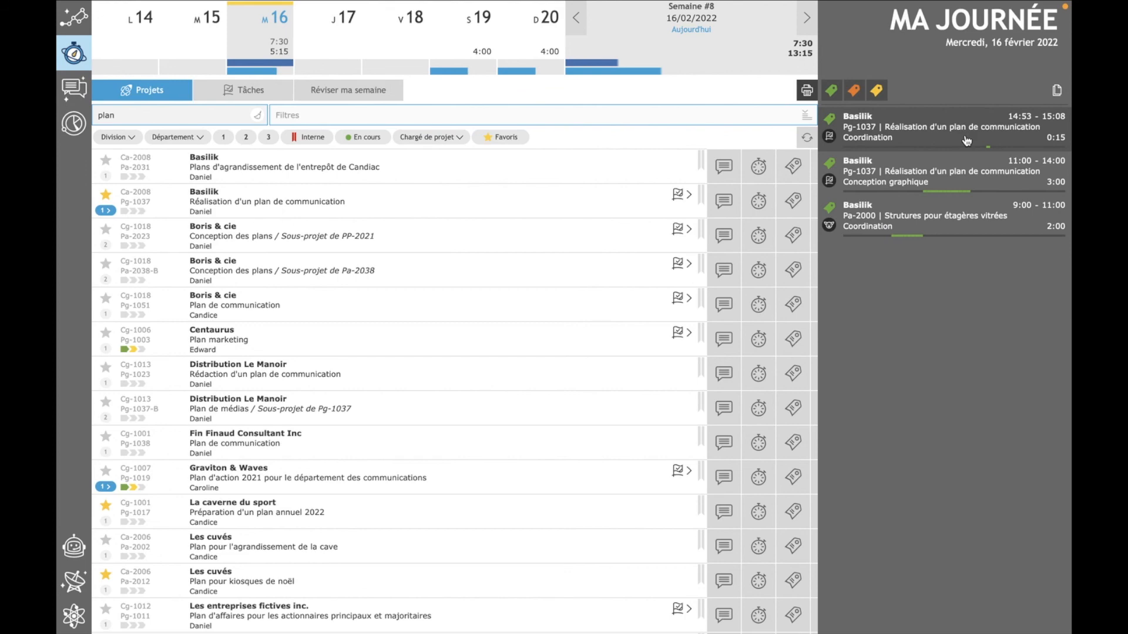
left_click(63, 23)
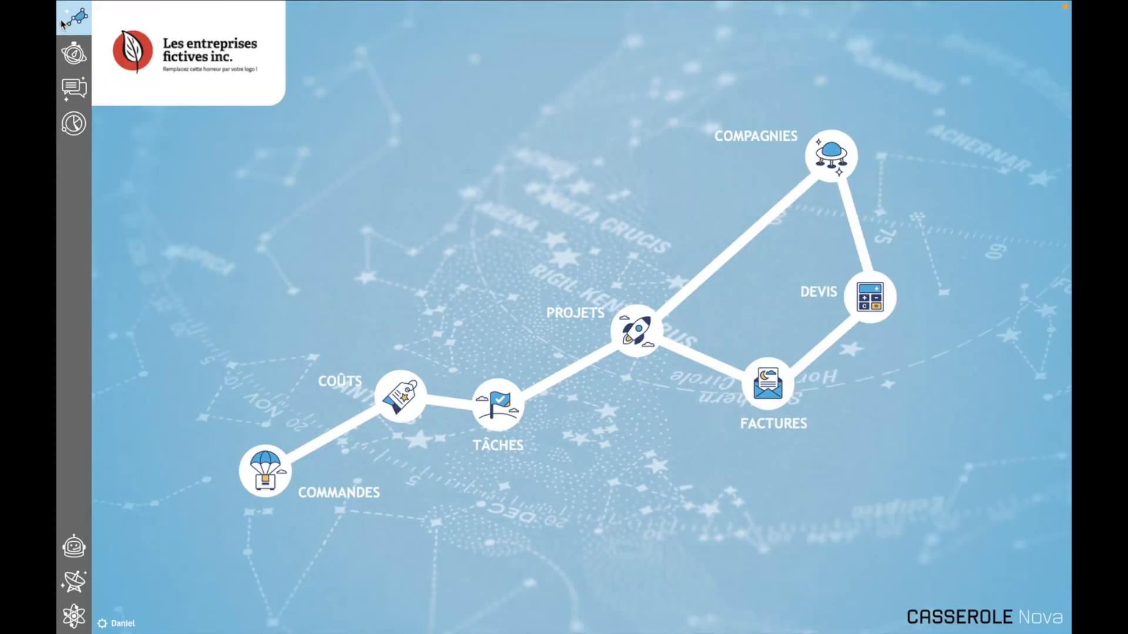